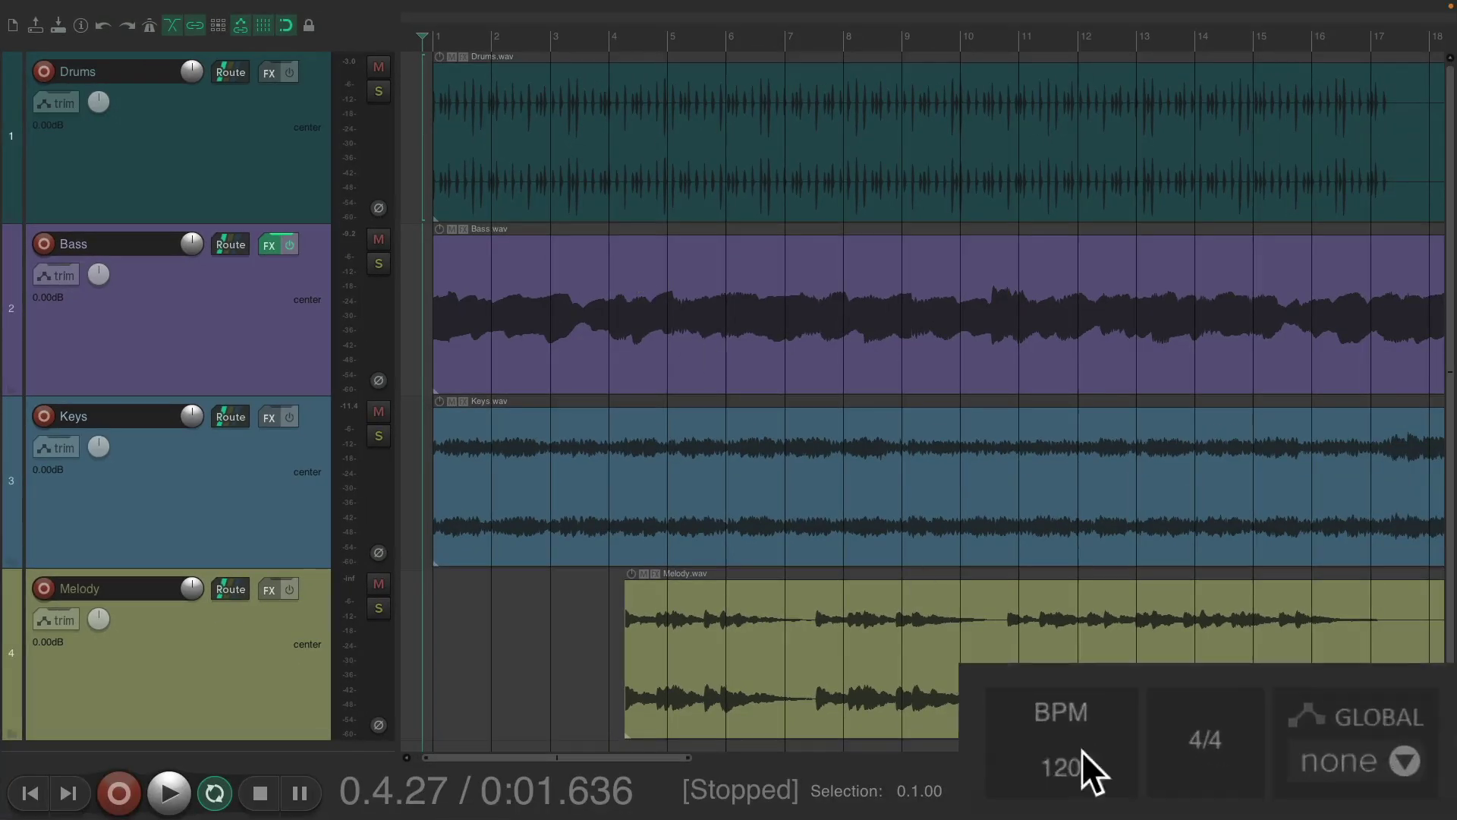
# Set the project tempo to 110 BPM, then try dragging all items along the timeline.
pyautogui.doubleClick(1095, 767)
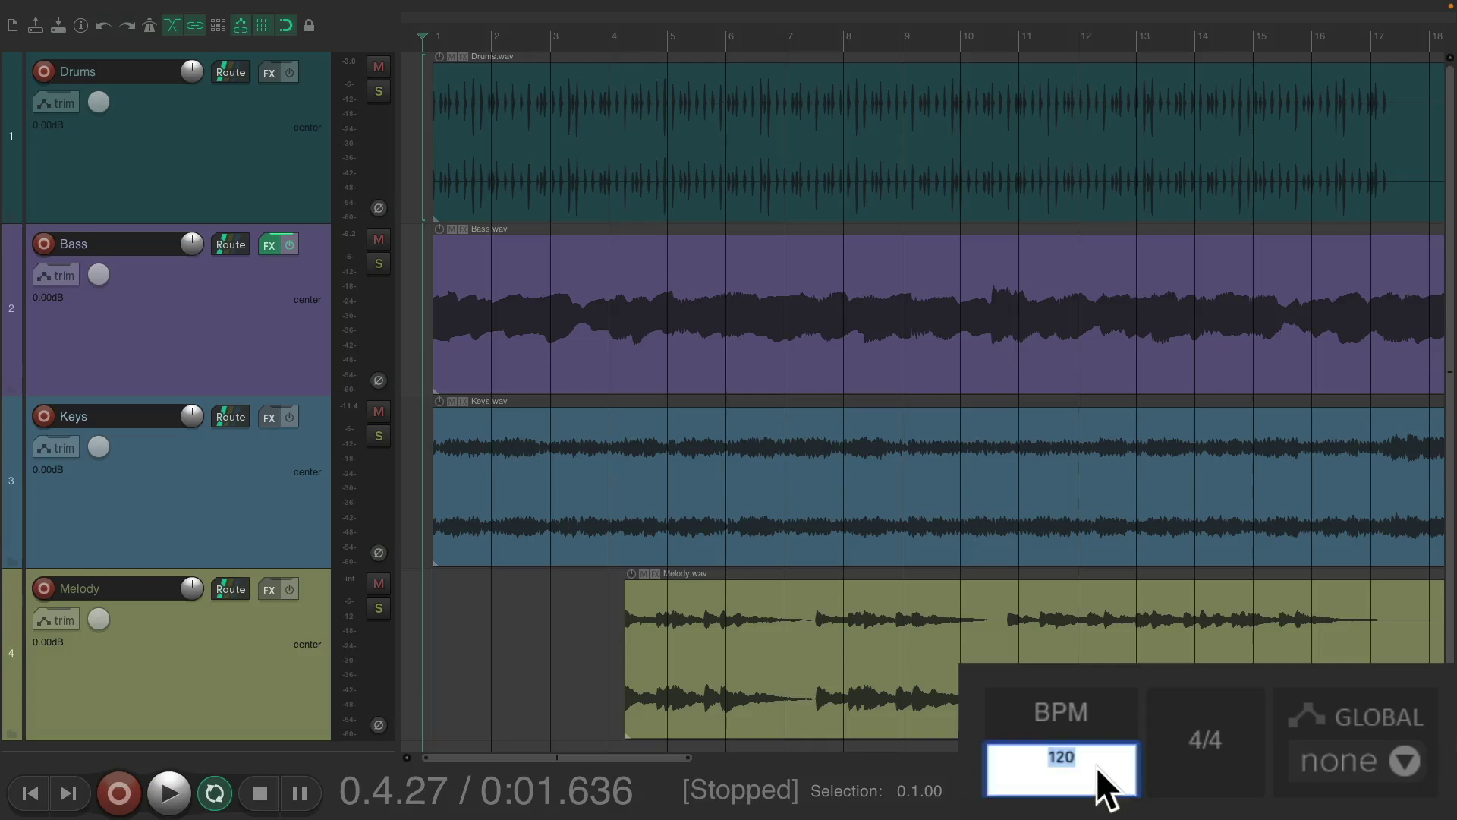
pyautogui.press('Return')
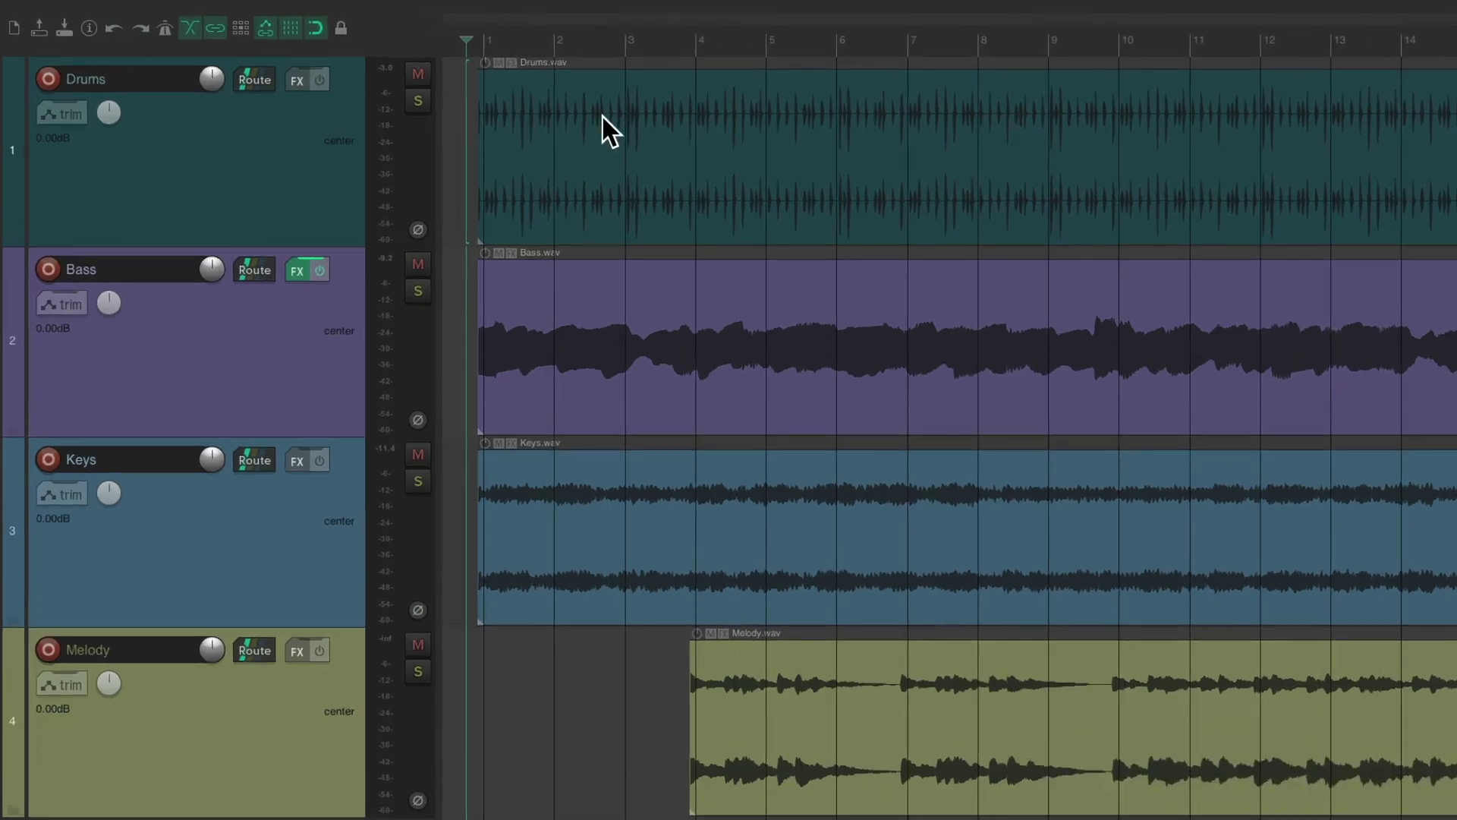
pyautogui.hotkey('ctrl', 'a')
pyautogui.moveTo(591, 111); pyautogui.dragTo(625, 152)
pyautogui.press('Escape')
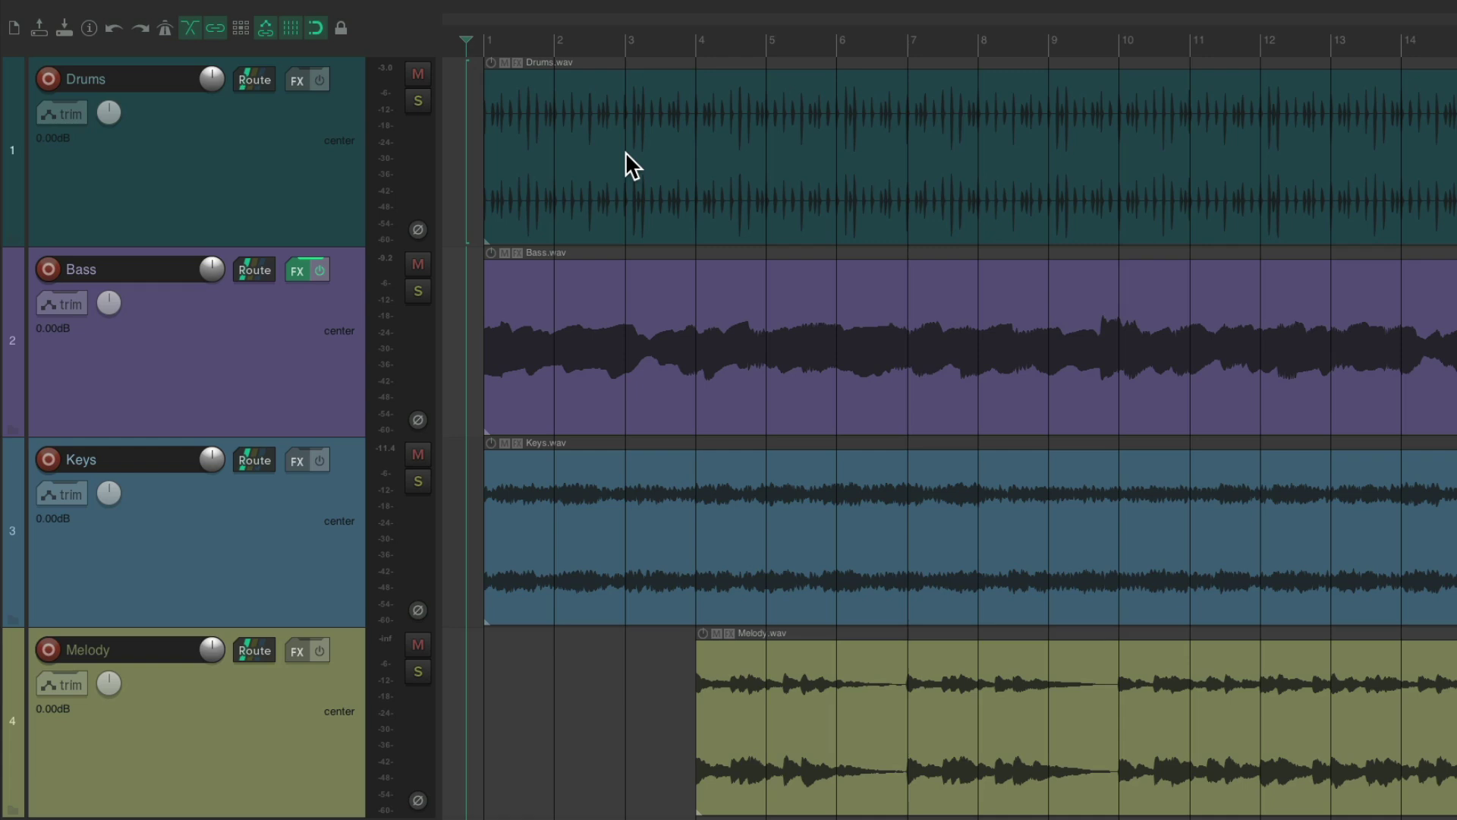
pyautogui.press('space')
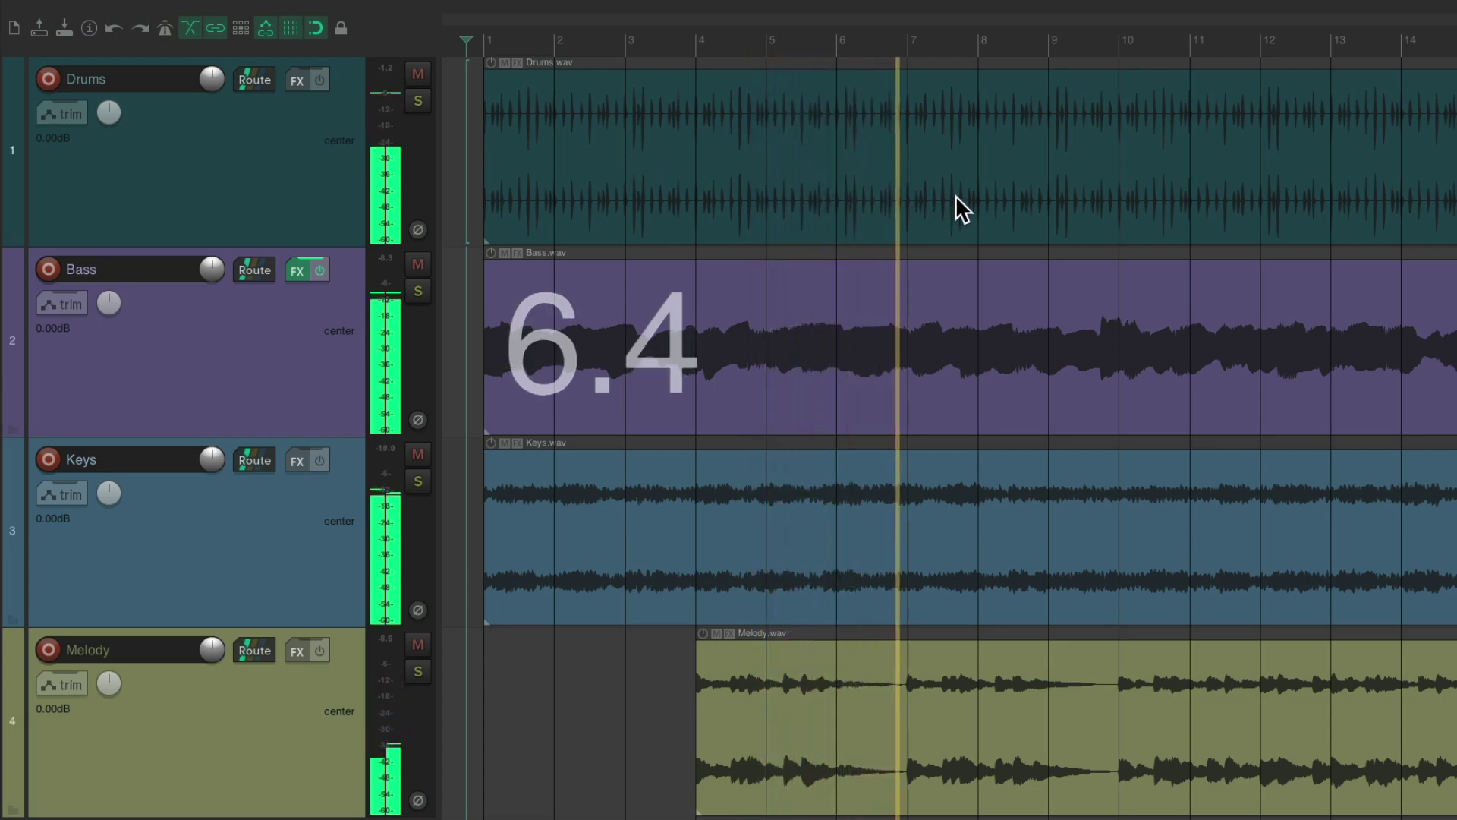
pyautogui.press('space')
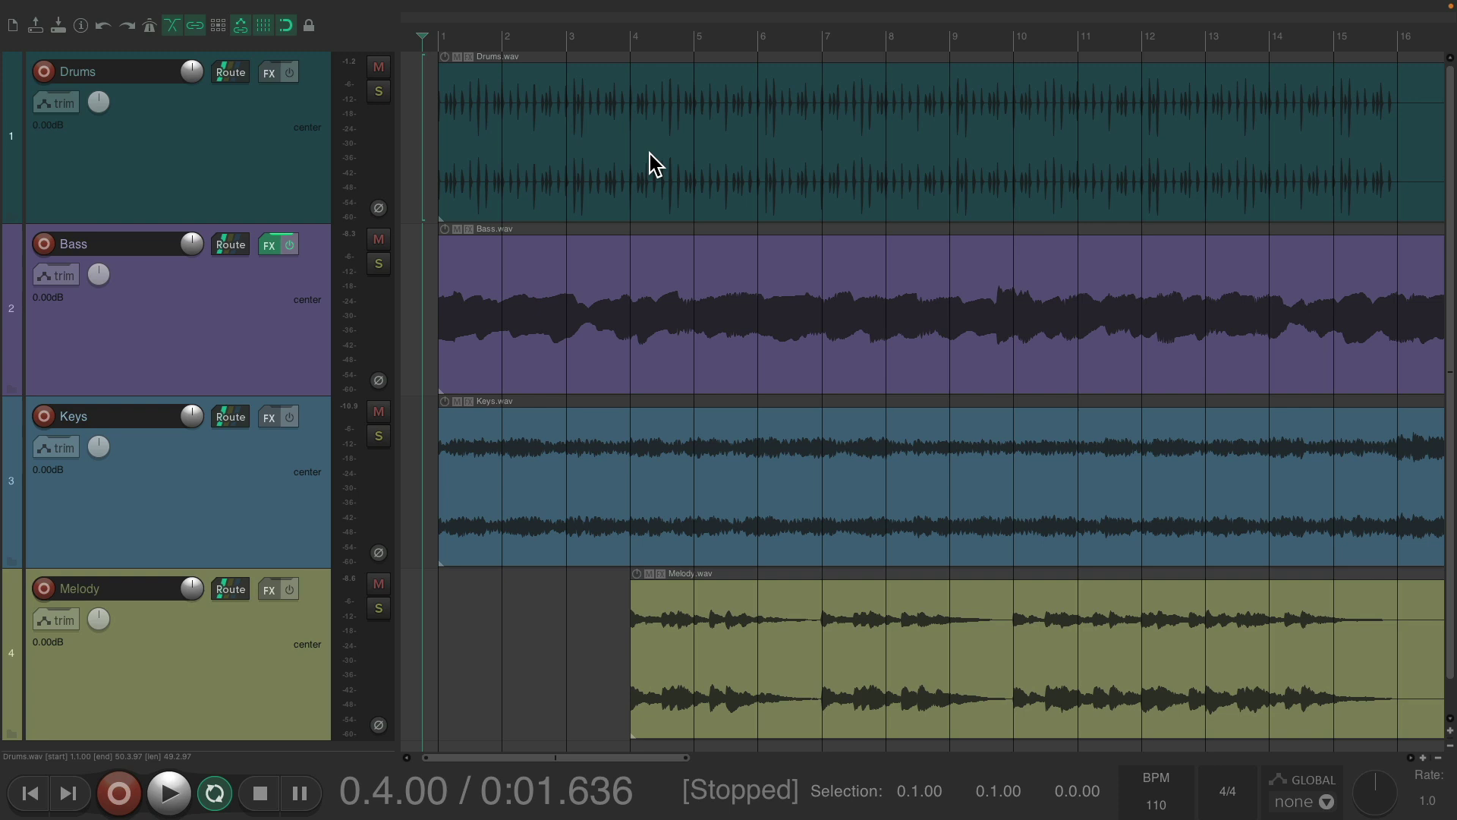
# Change the project time signature to 3/4.
pyautogui.click(1242, 762)
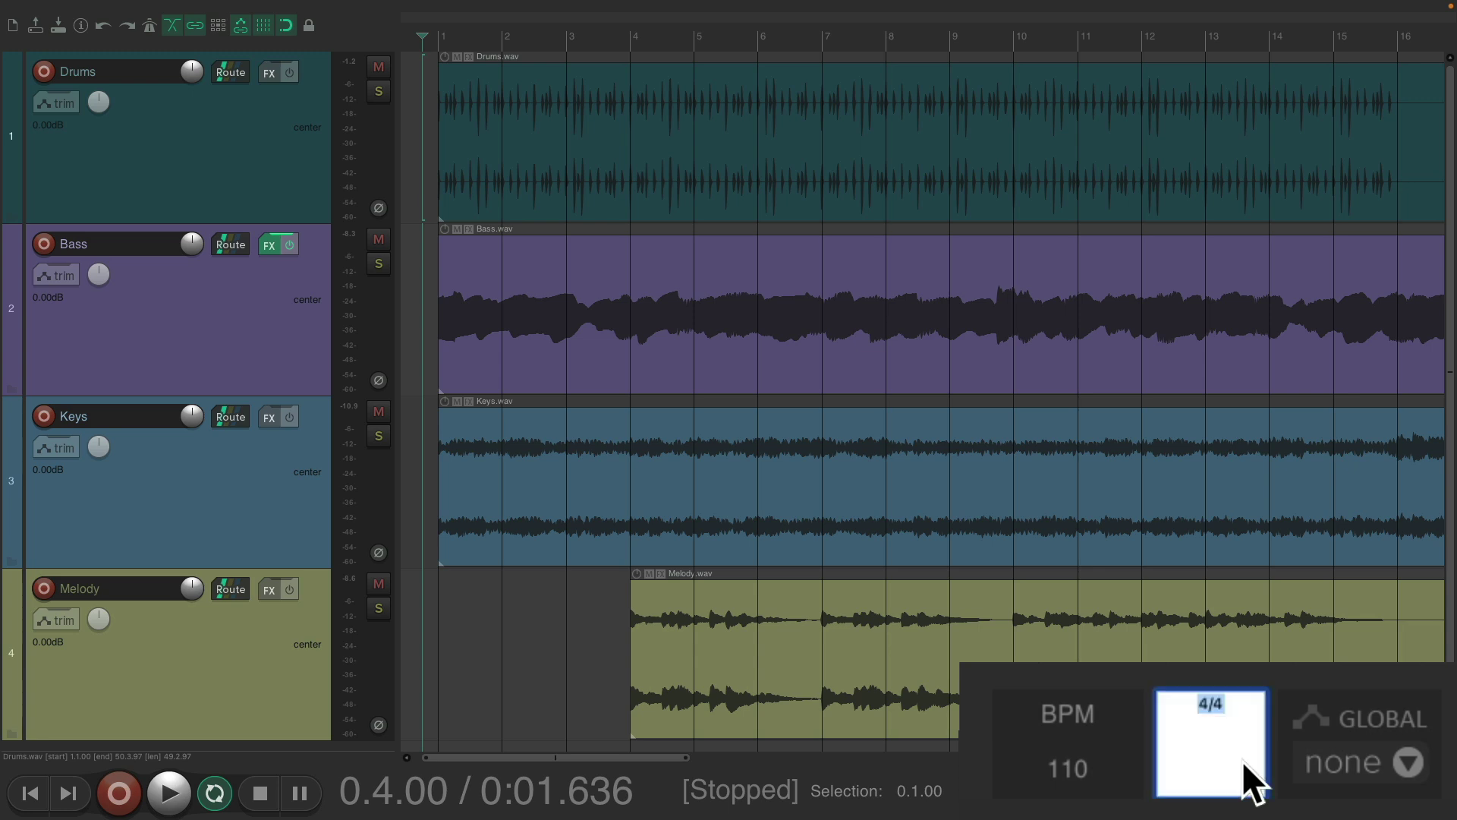
pyautogui.write('3/4')
pyautogui.press('Return')
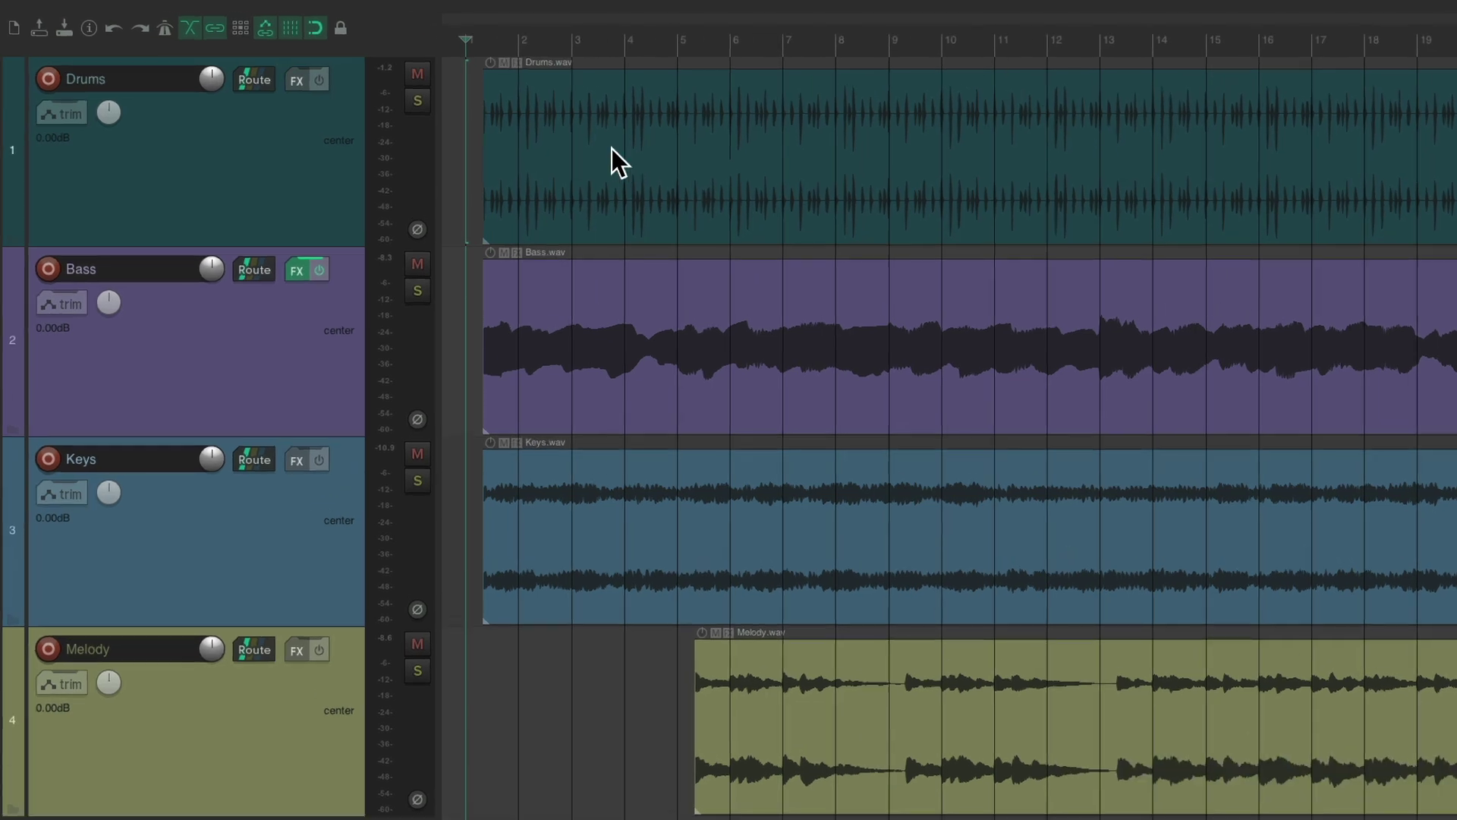
# Move all media items so they start at bar 1, then play from there.
pyautogui.hotkey('ctrl', 'a')
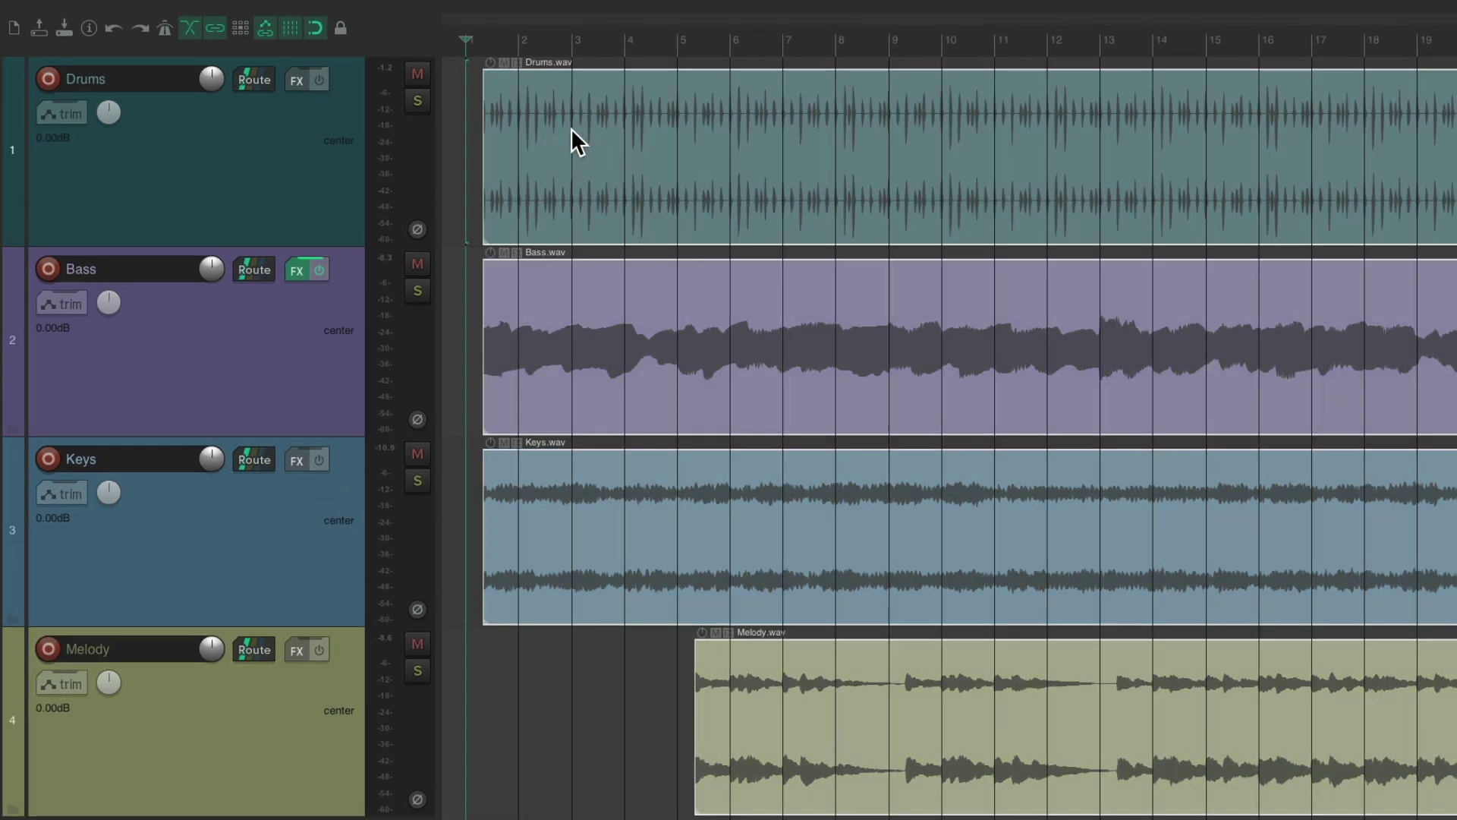
pyautogui.moveTo(570, 128); pyautogui.dragTo(625, 186)
pyautogui.press('Escape')
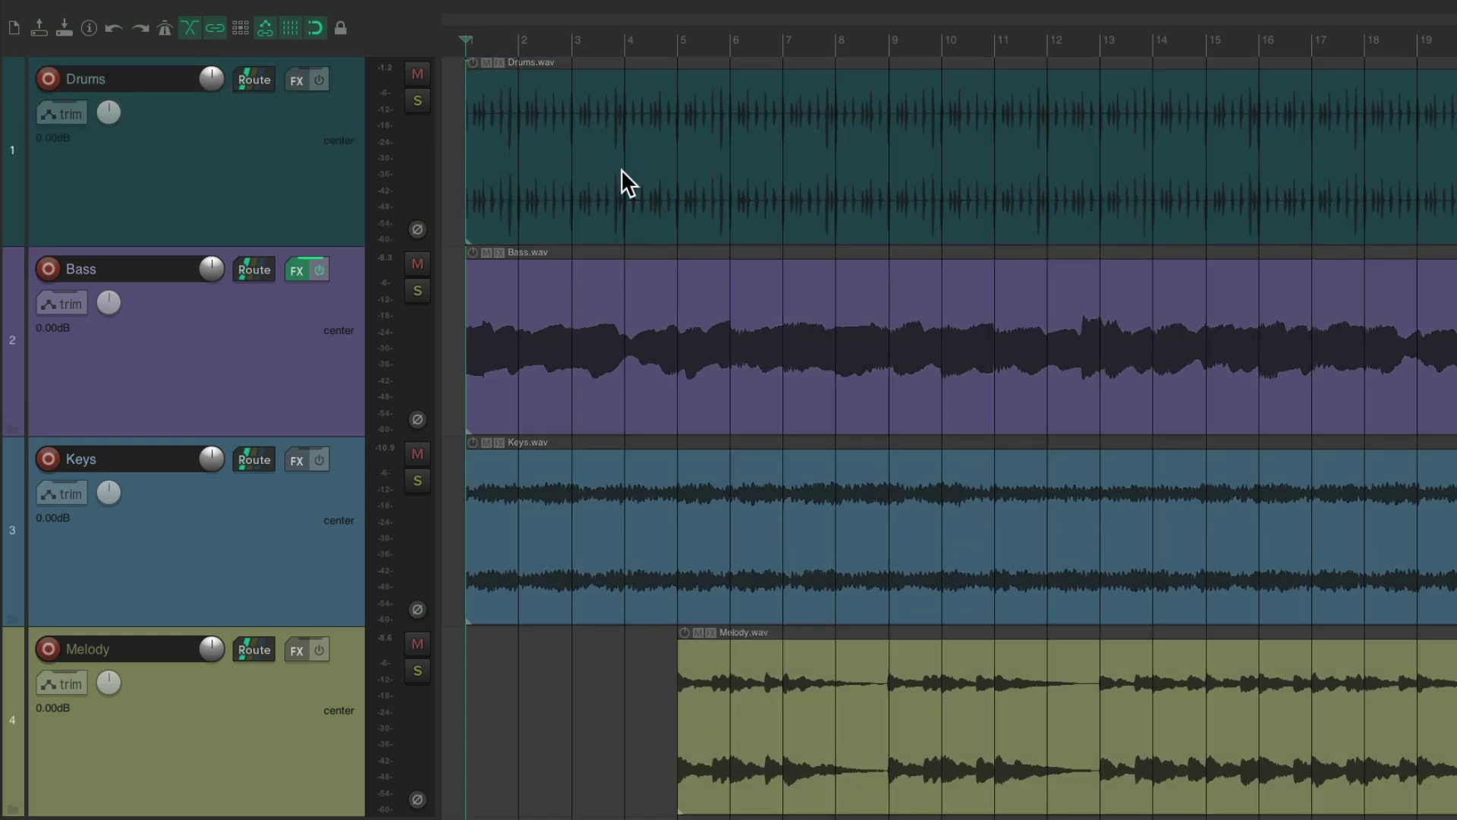
pyautogui.press('space')
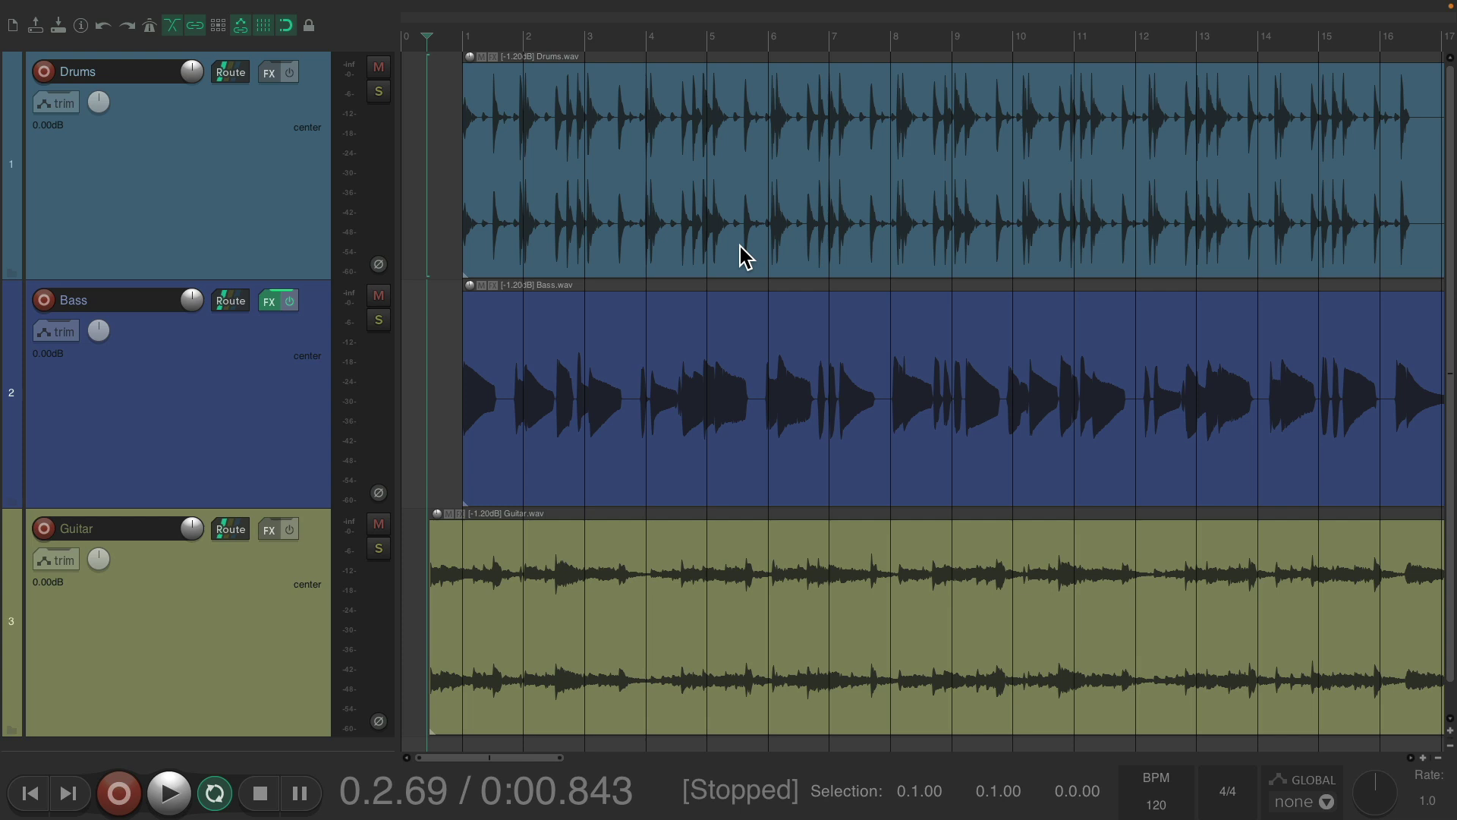
# Set the project tempo to 87.5 BPM.
pyautogui.doubleClick(1170, 804)
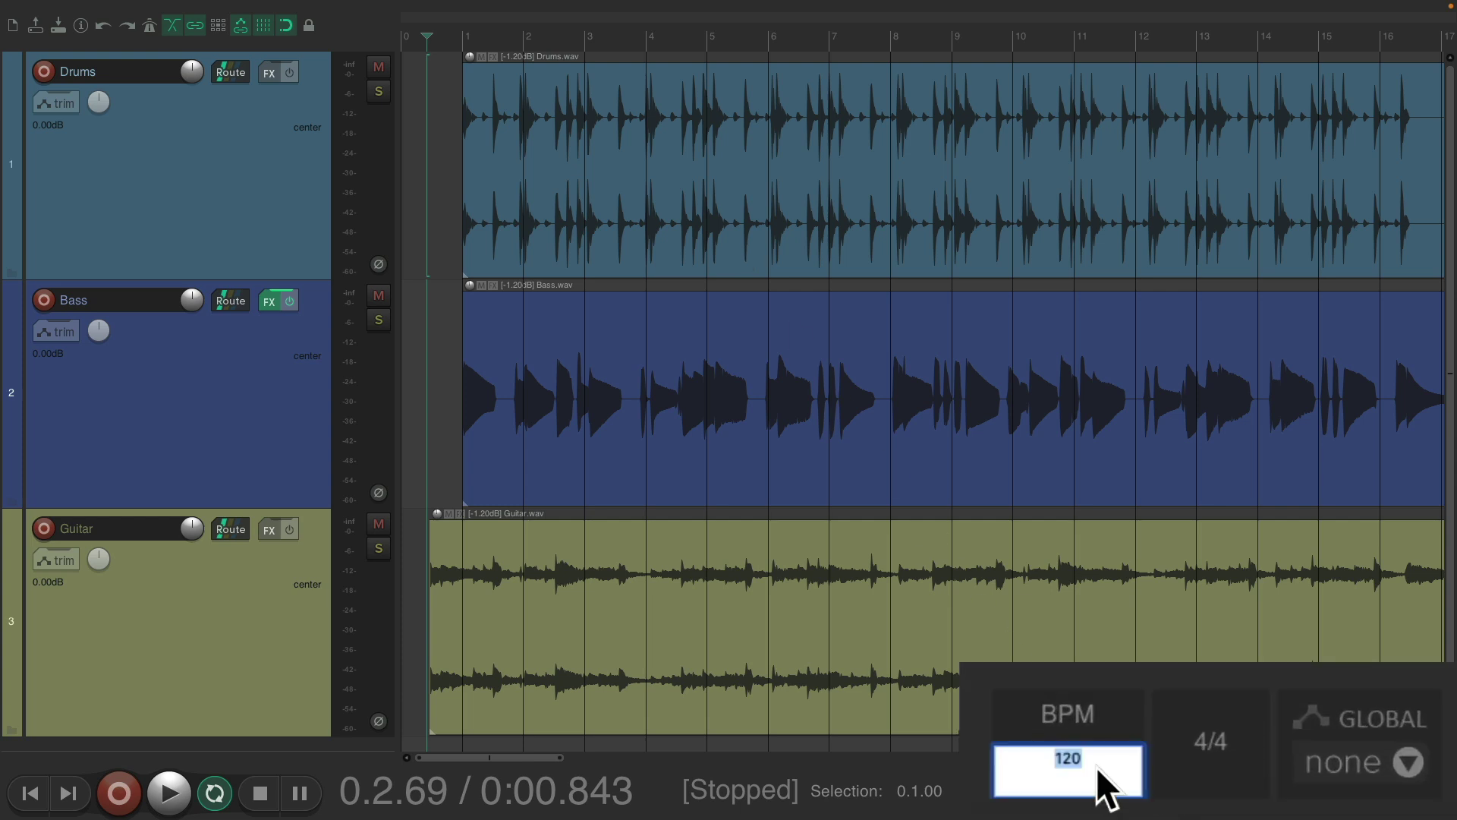
pyautogui.write('87.5')
pyautogui.press('Return')
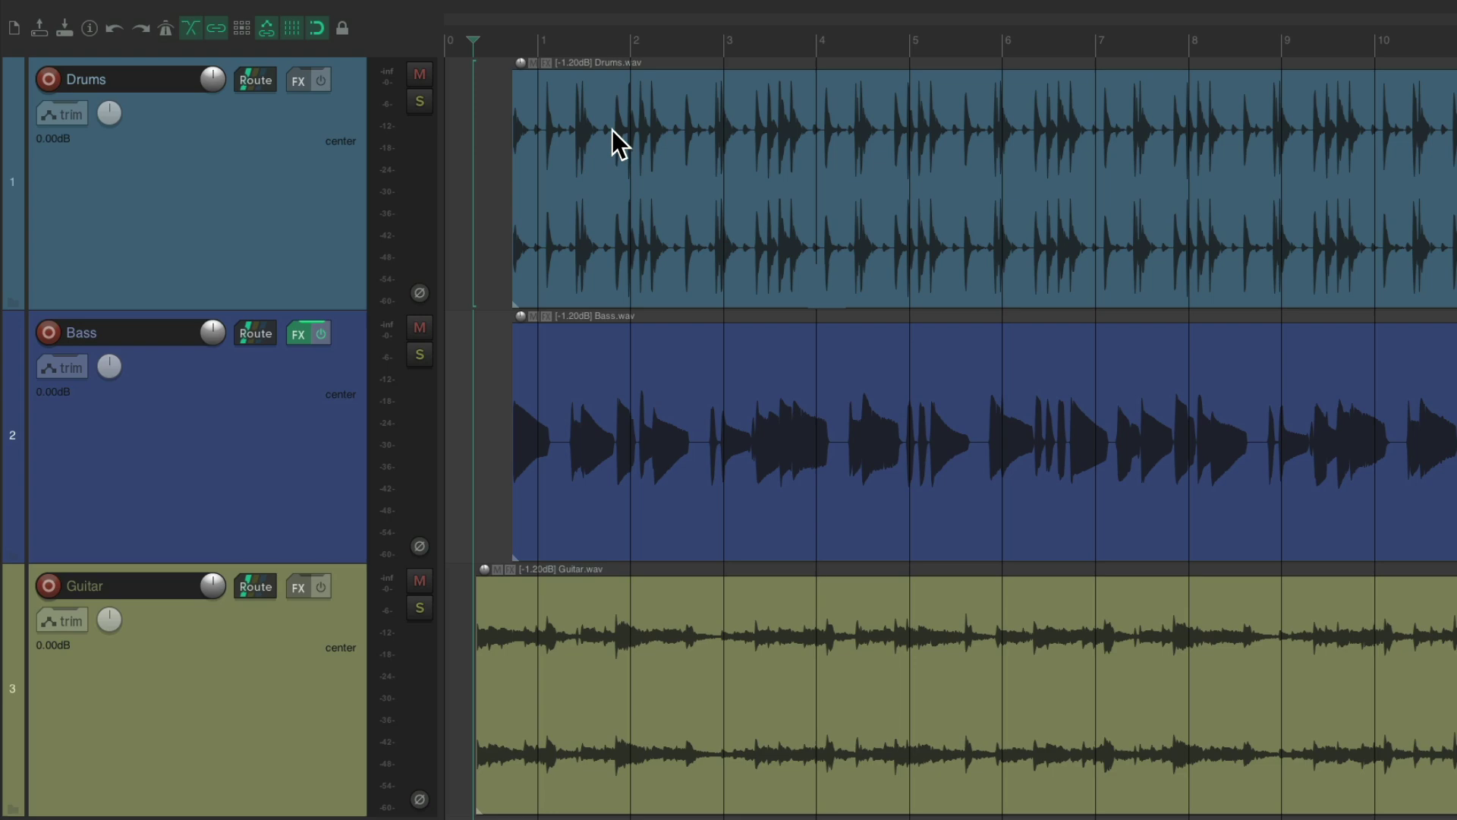
# Drag all items so Drums and Bass start at bar 1, then play and stop.
pyautogui.moveTo(611, 131); pyautogui.dragTo(661, 143)
pyautogui.press('Escape')
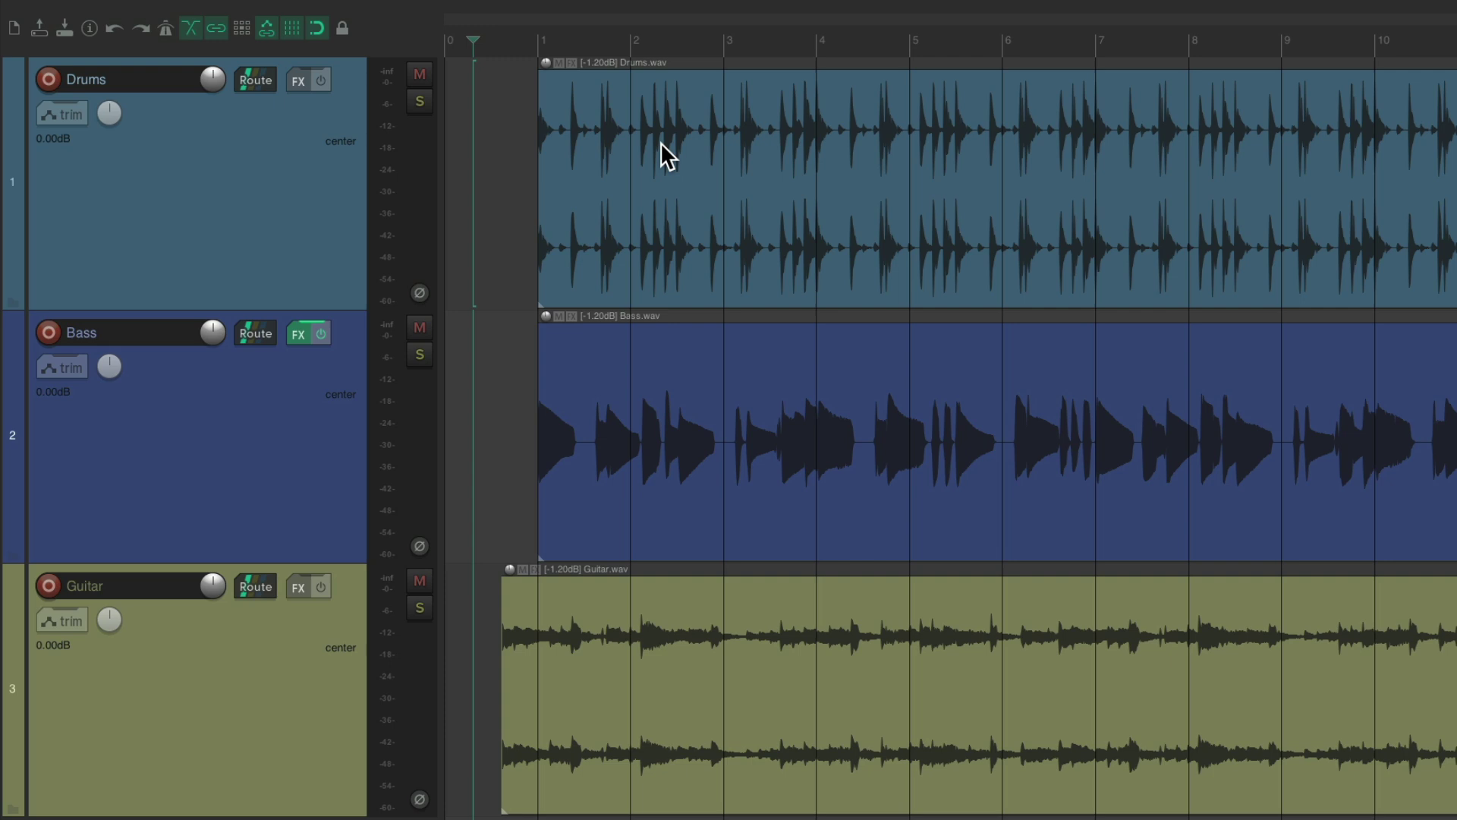
pyautogui.press('space')
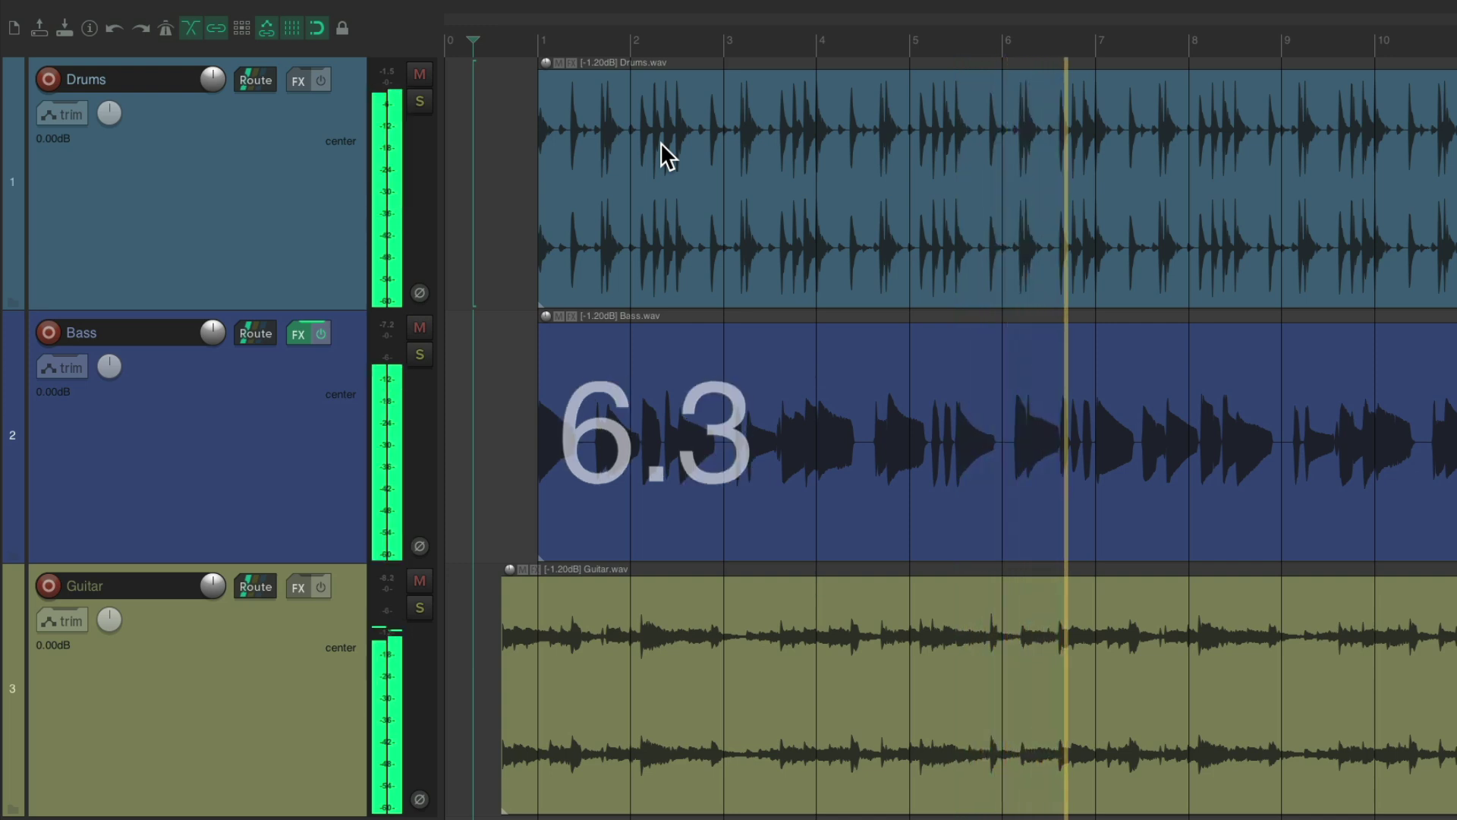
pyautogui.press('space')
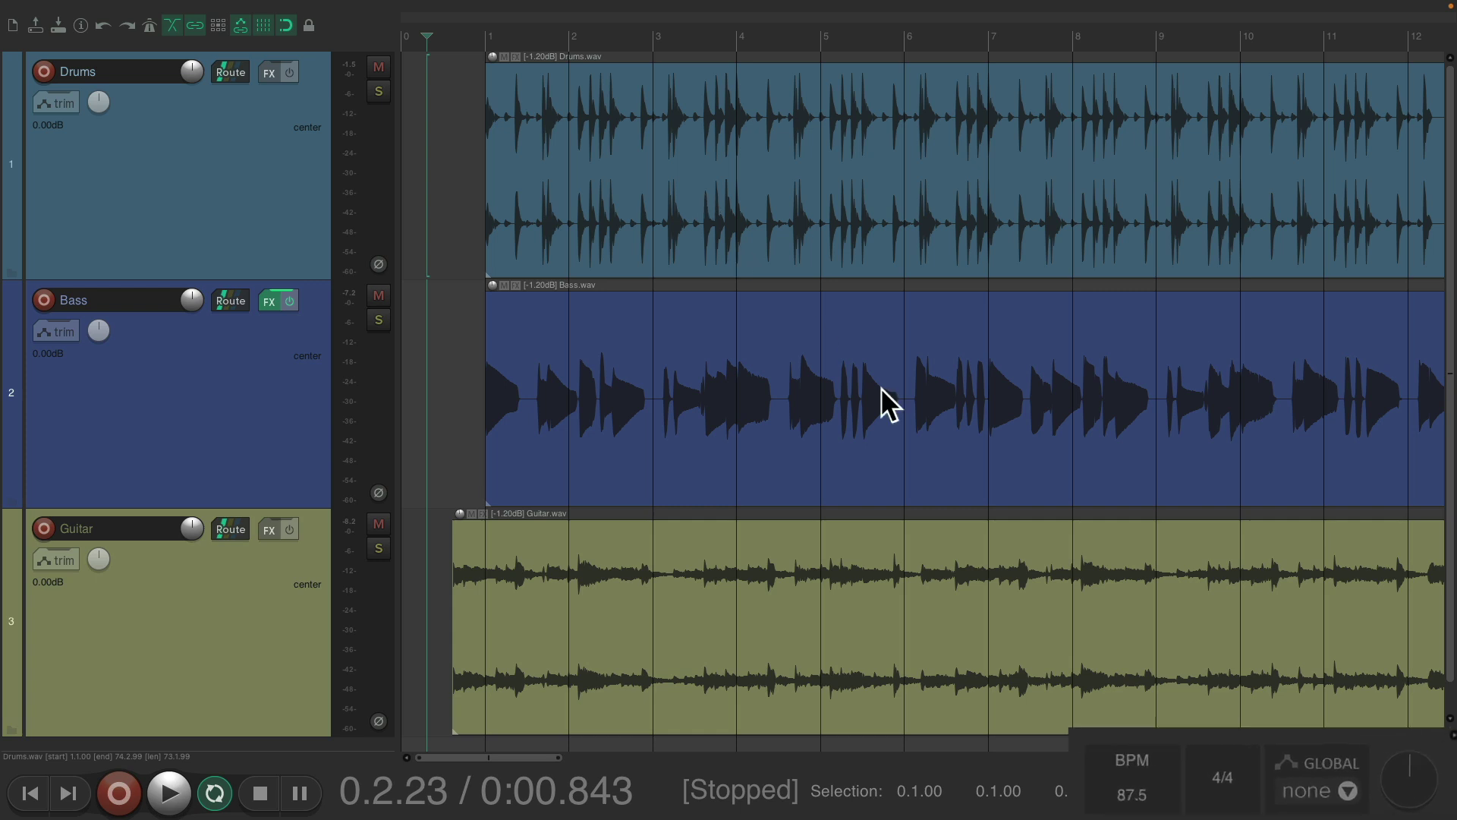
# Change the time signature to 6/8.
pyautogui.doubleClick(1241, 753)
pyautogui.write('6/8')
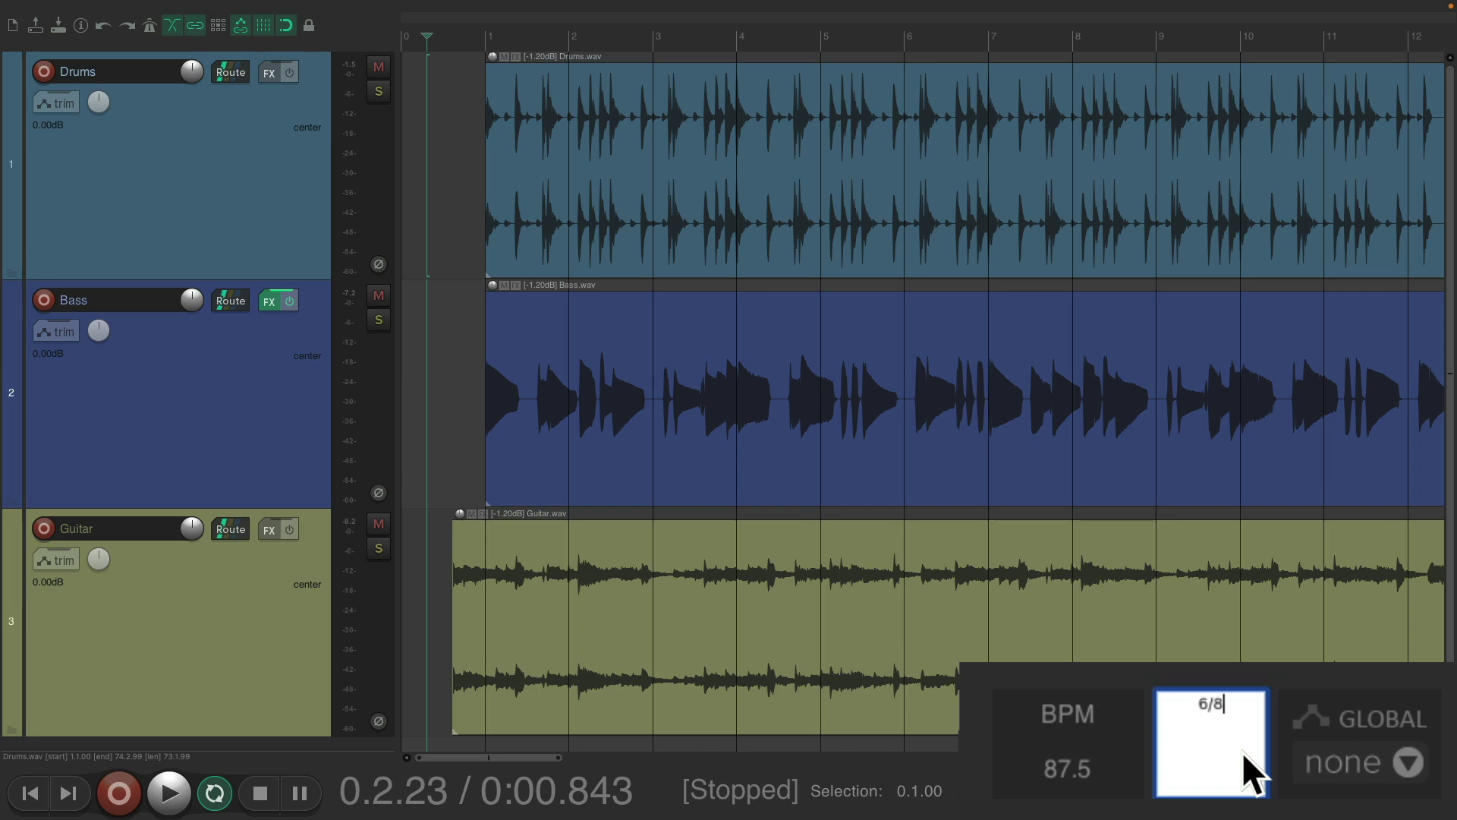
pyautogui.press('Return')
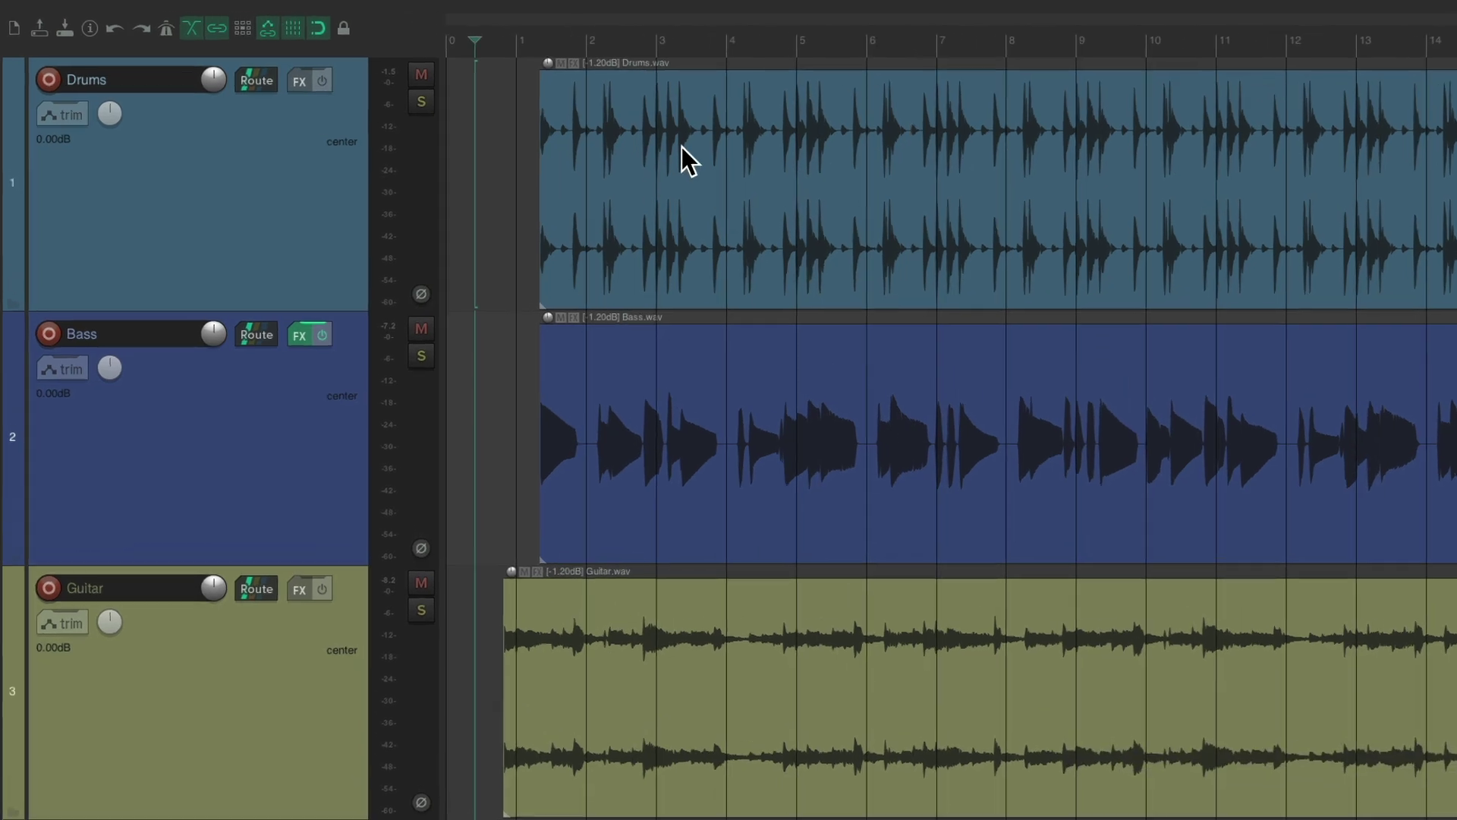
# Shift all items left so Drums and Bass start at bar 1, then play and stop.
pyautogui.moveTo(682, 146); pyautogui.dragTo(645, 147)
pyautogui.press('Escape')
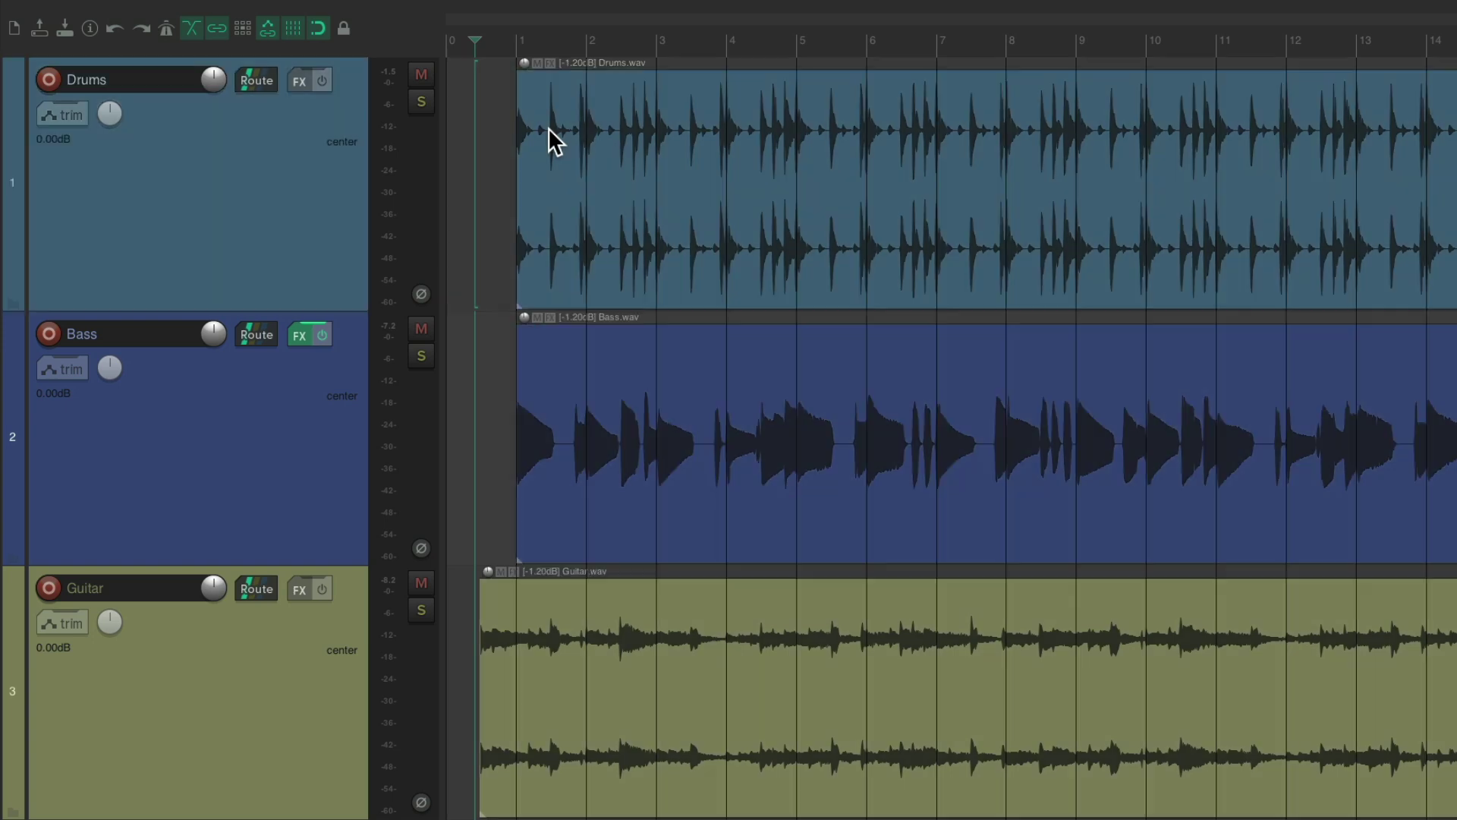
pyautogui.press('space')
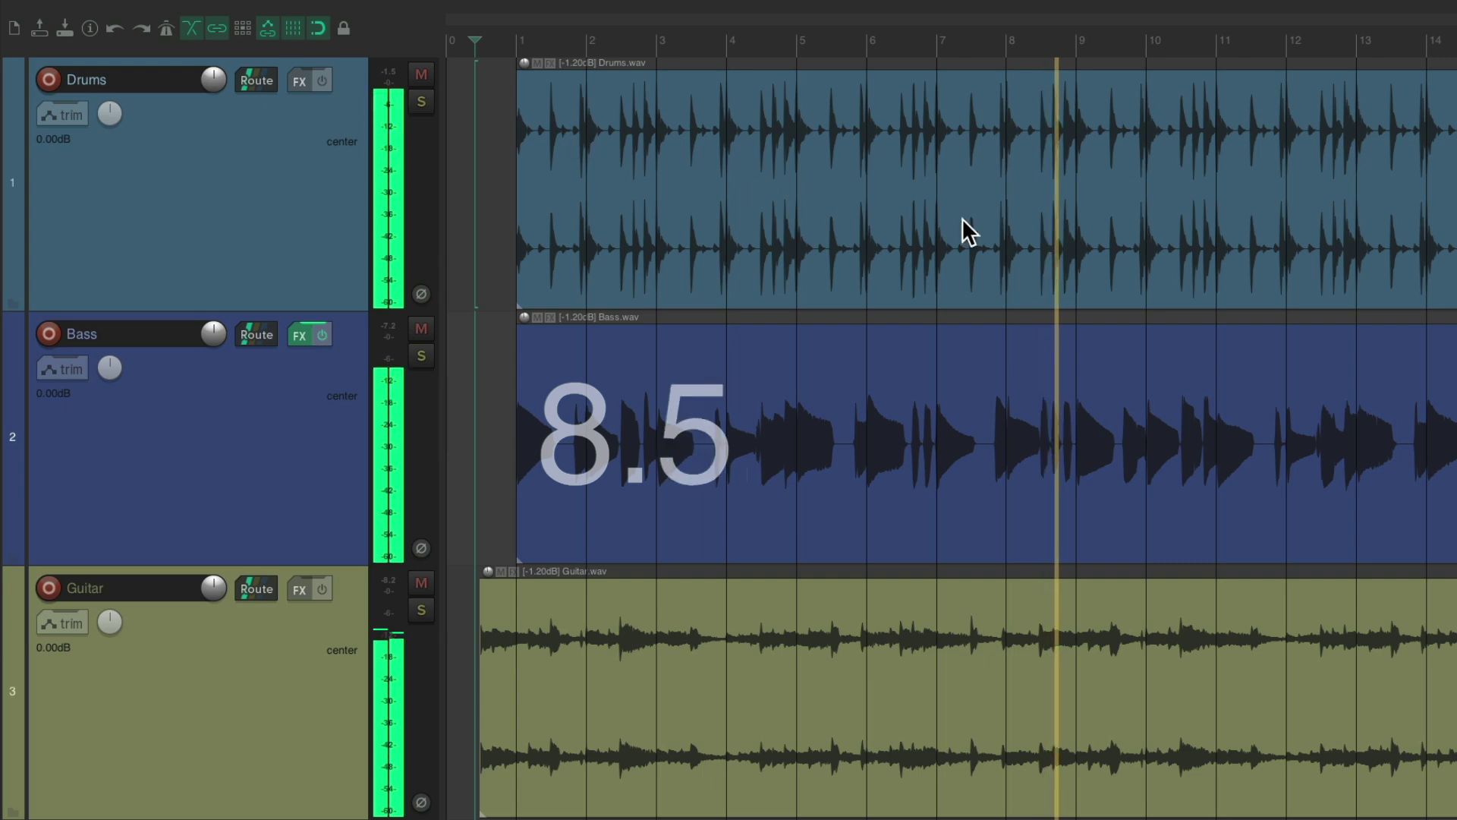
pyautogui.press('space')
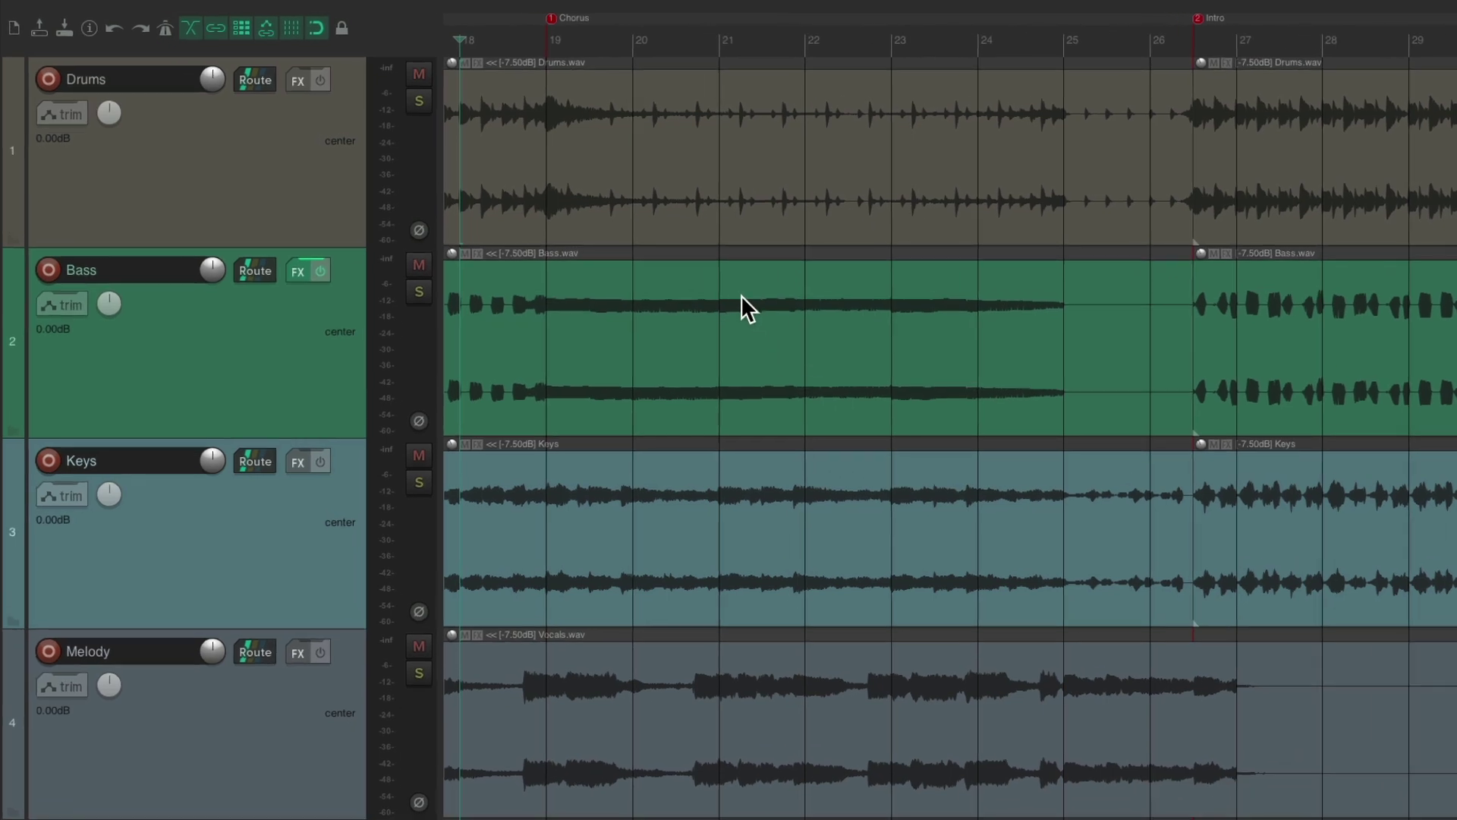
# Play the four-track project from bar 18, scrolling right toward the Intro marker.
pyautogui.press('space')
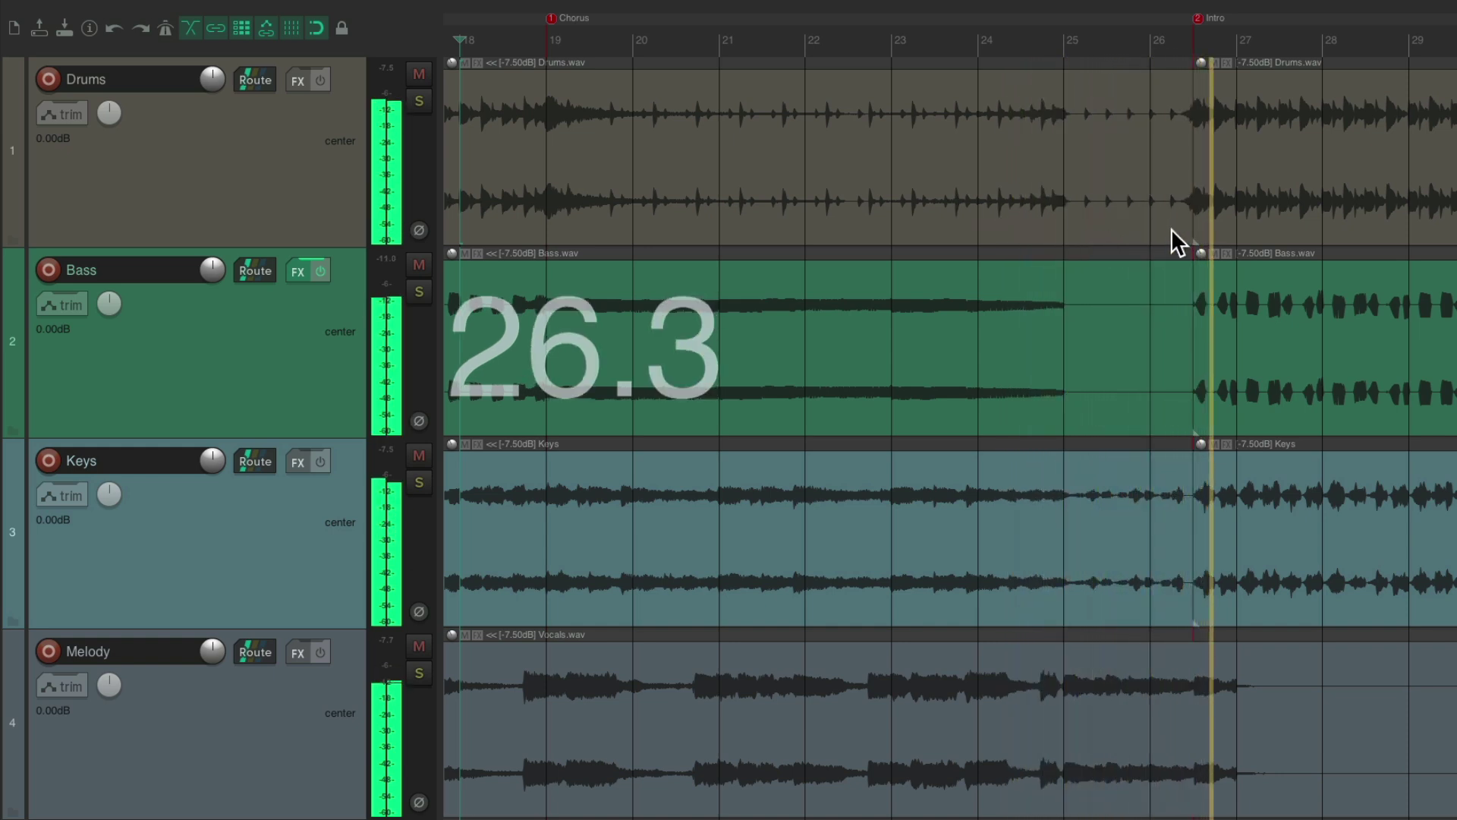
pyautogui.hscroll(5, 1021, 217)
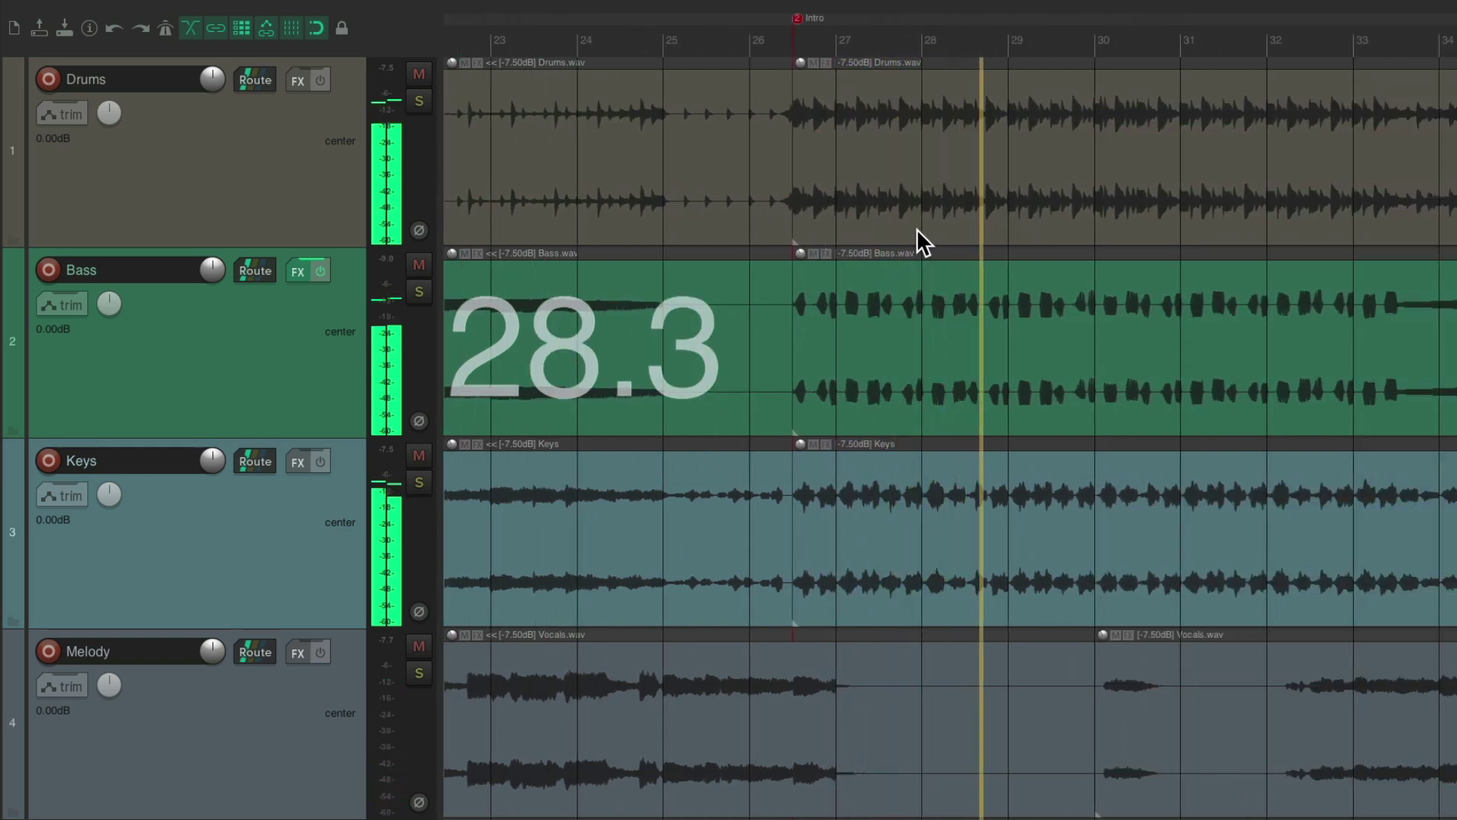
# Start playback at bar 24 and audition the Intro transition twice, stopping past bar 26.
pyautogui.press('space')
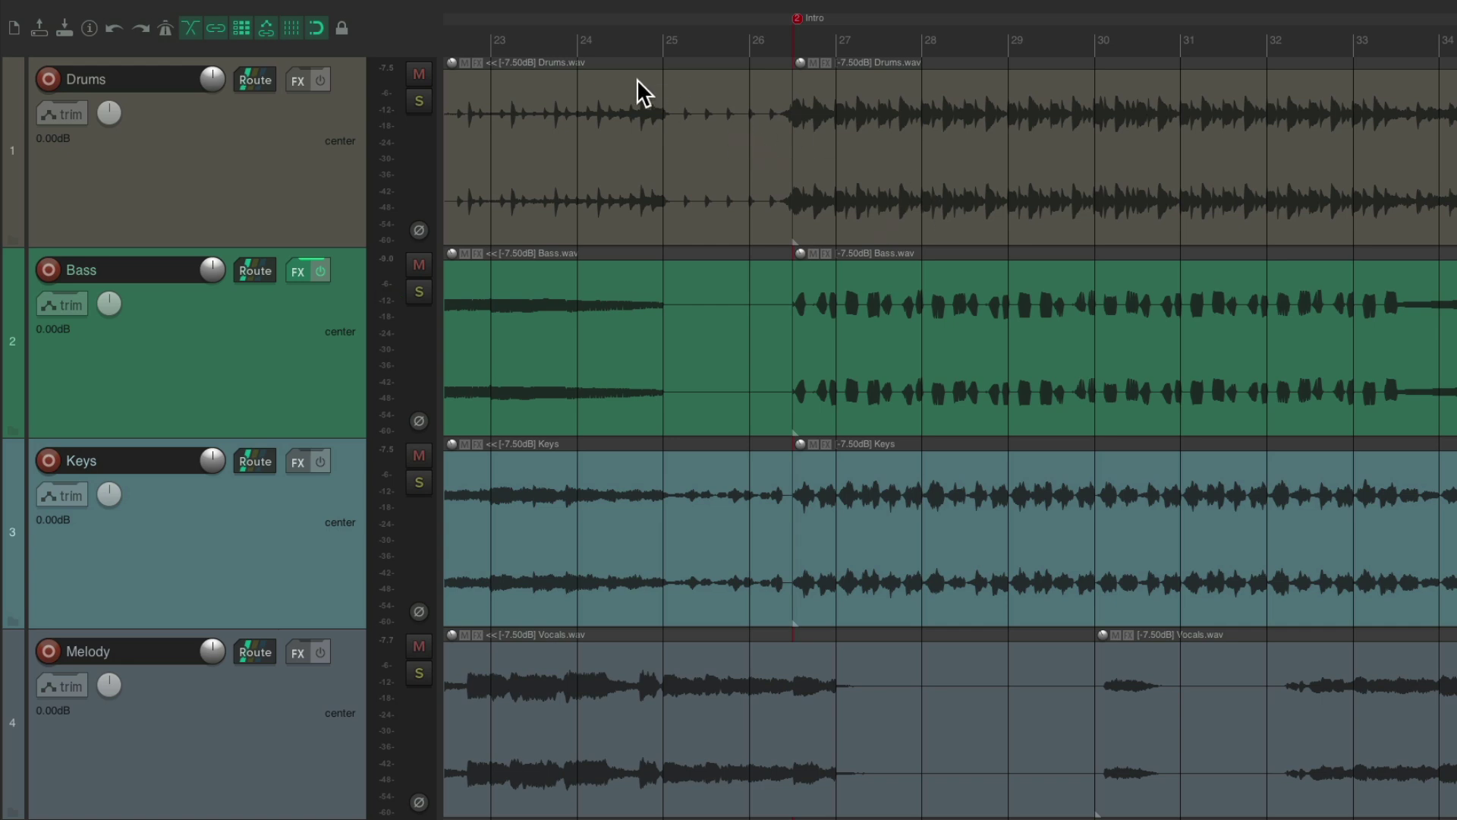
pyautogui.click(578, 40)
pyautogui.press('space')
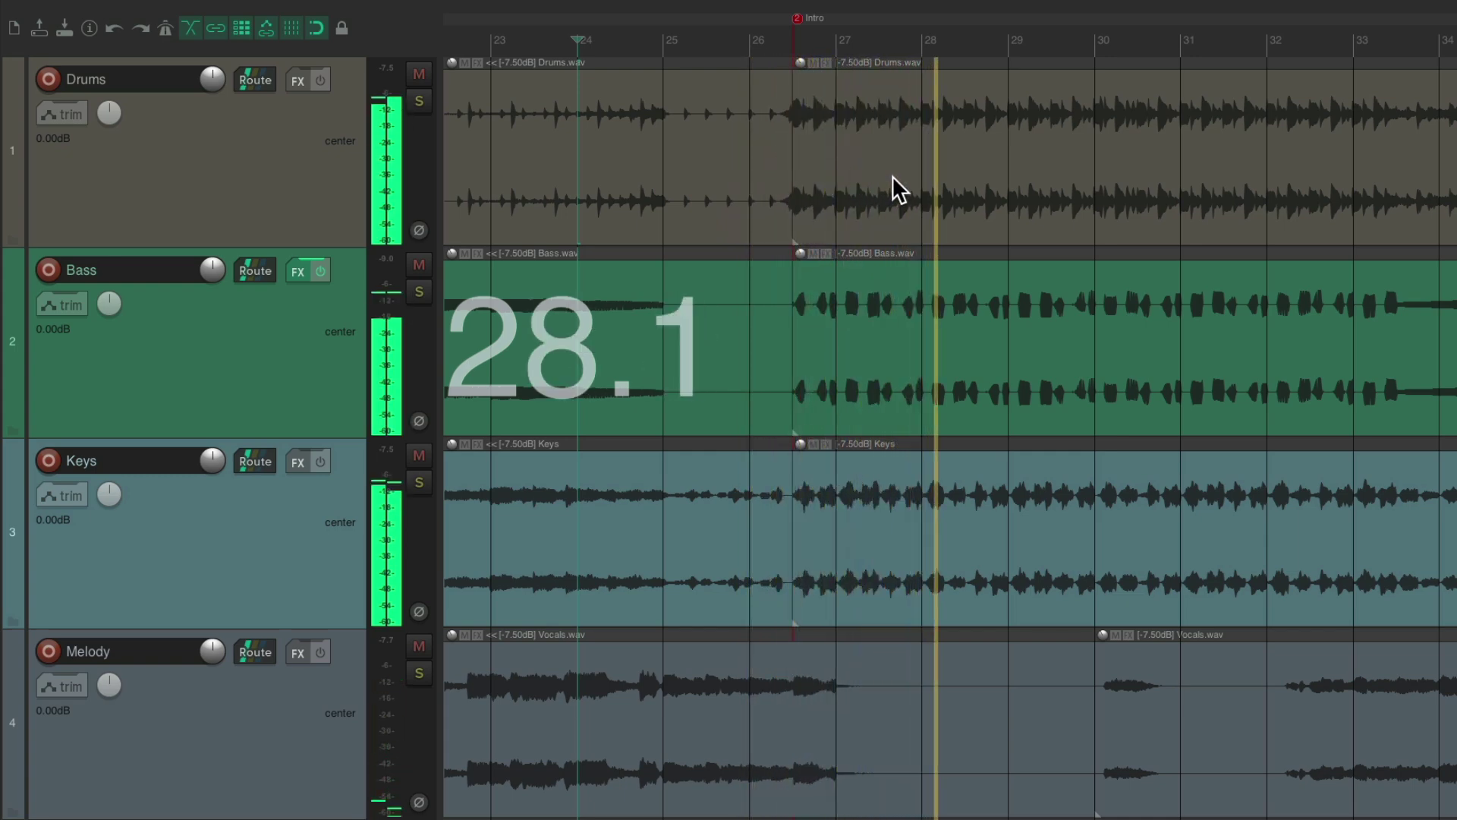
pyautogui.press('space')
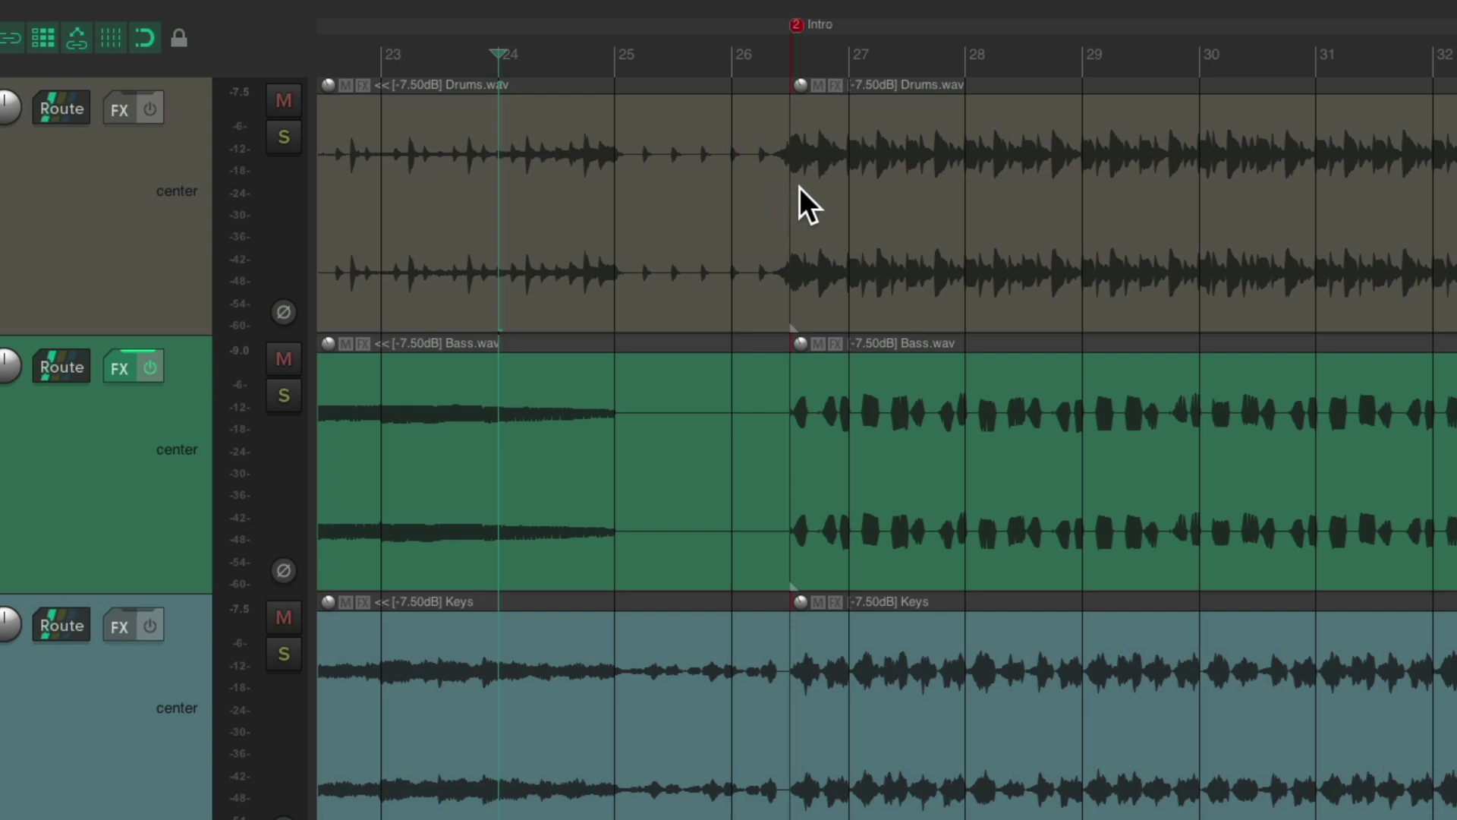
pyautogui.press('space')
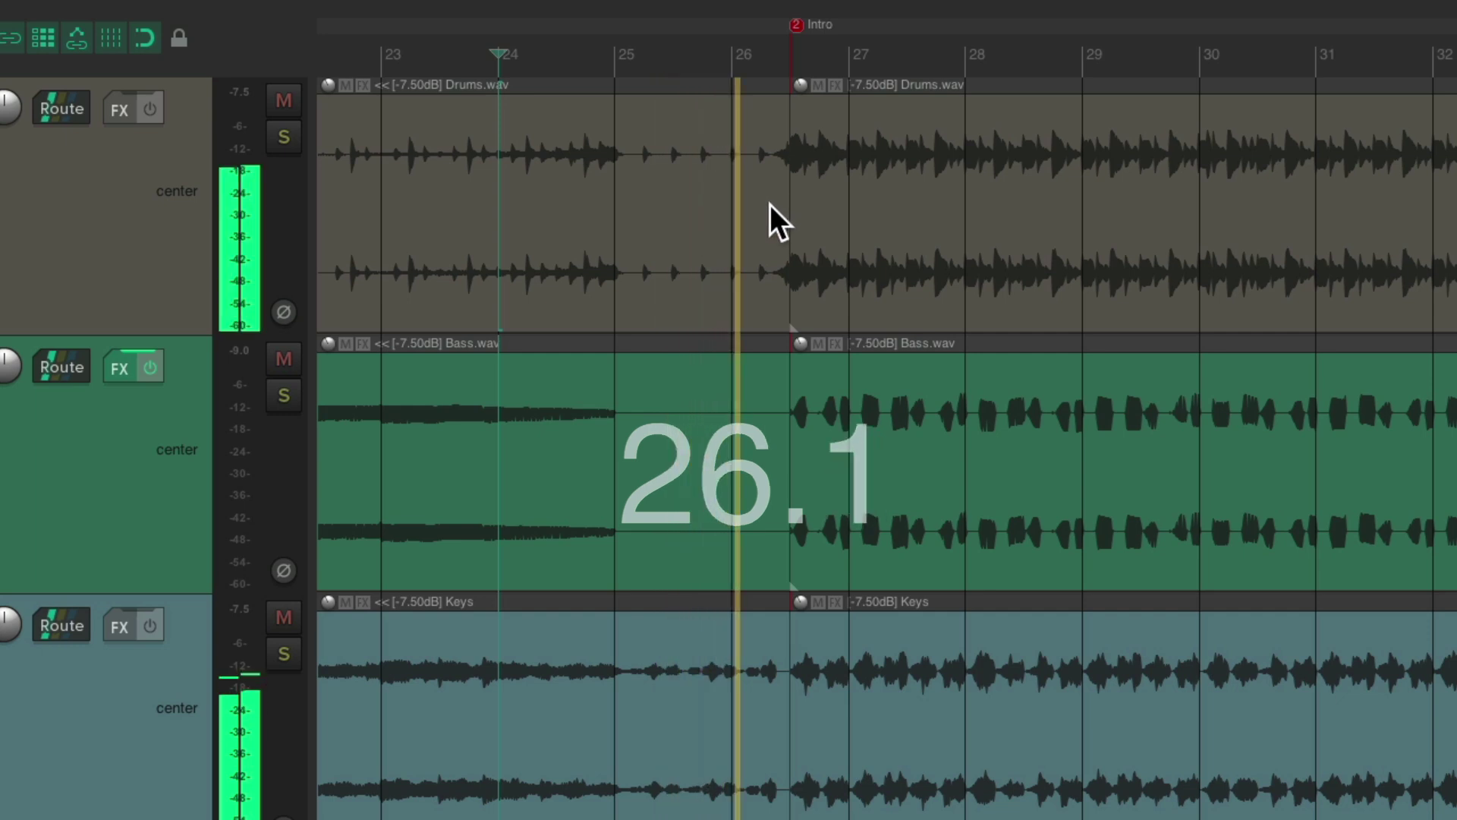
pyautogui.press('space')
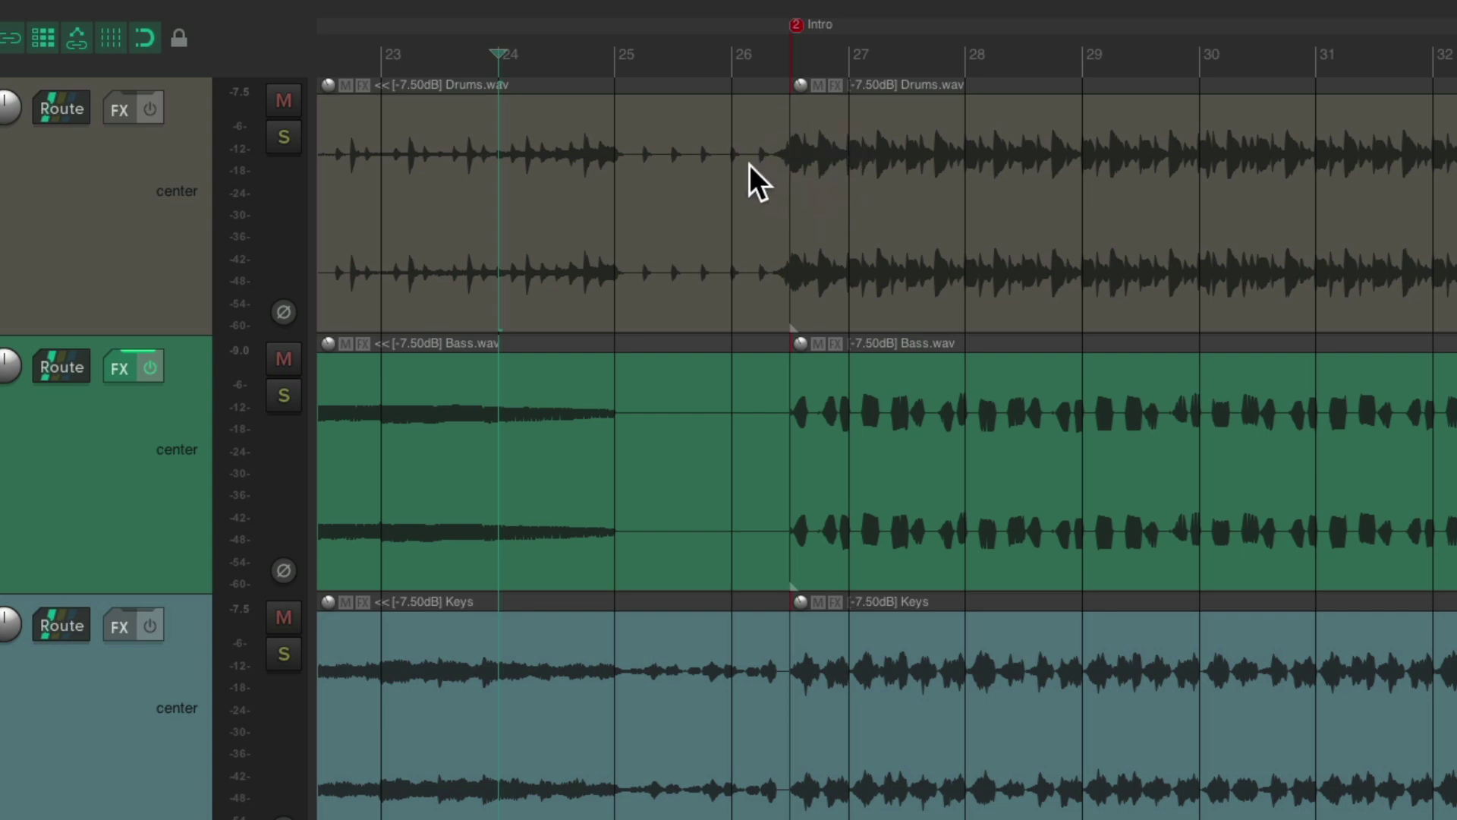
# Place the edit cursor at bar 26 and filter the action list by 'Insert time sig'.
pyautogui.click(733, 51)
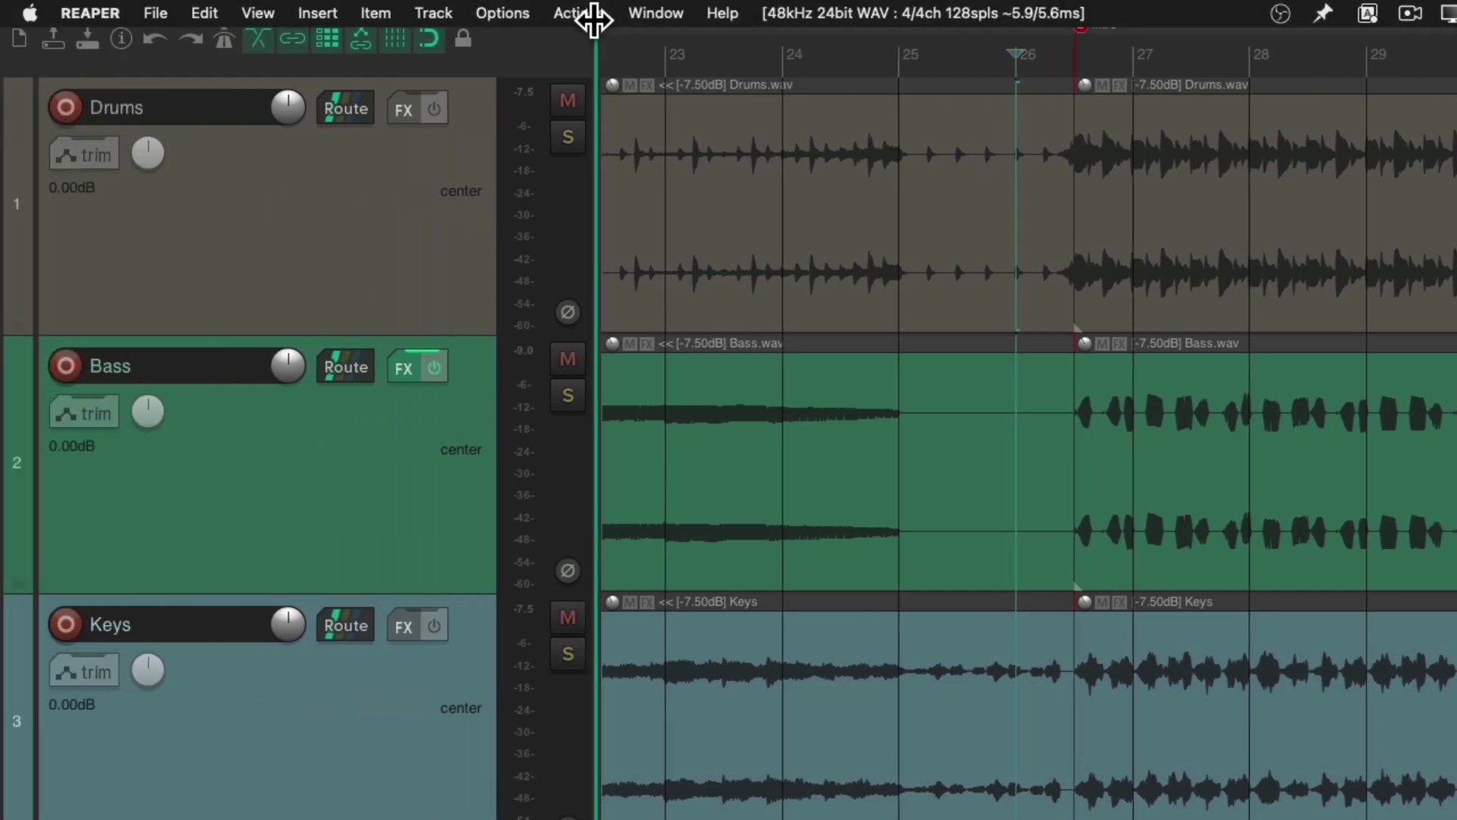
pyautogui.click(594, 19)
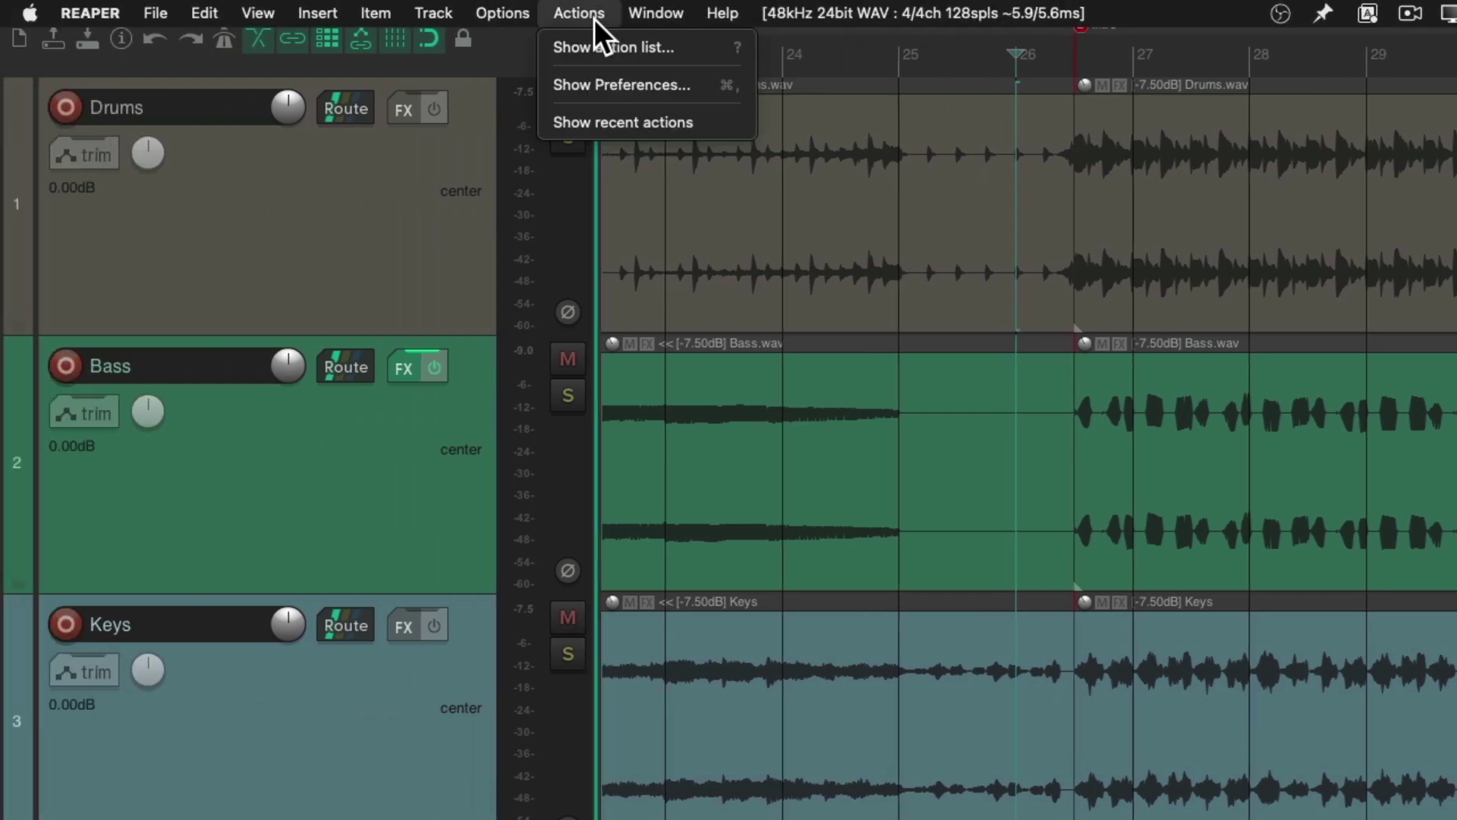
pyautogui.click(557, 50)
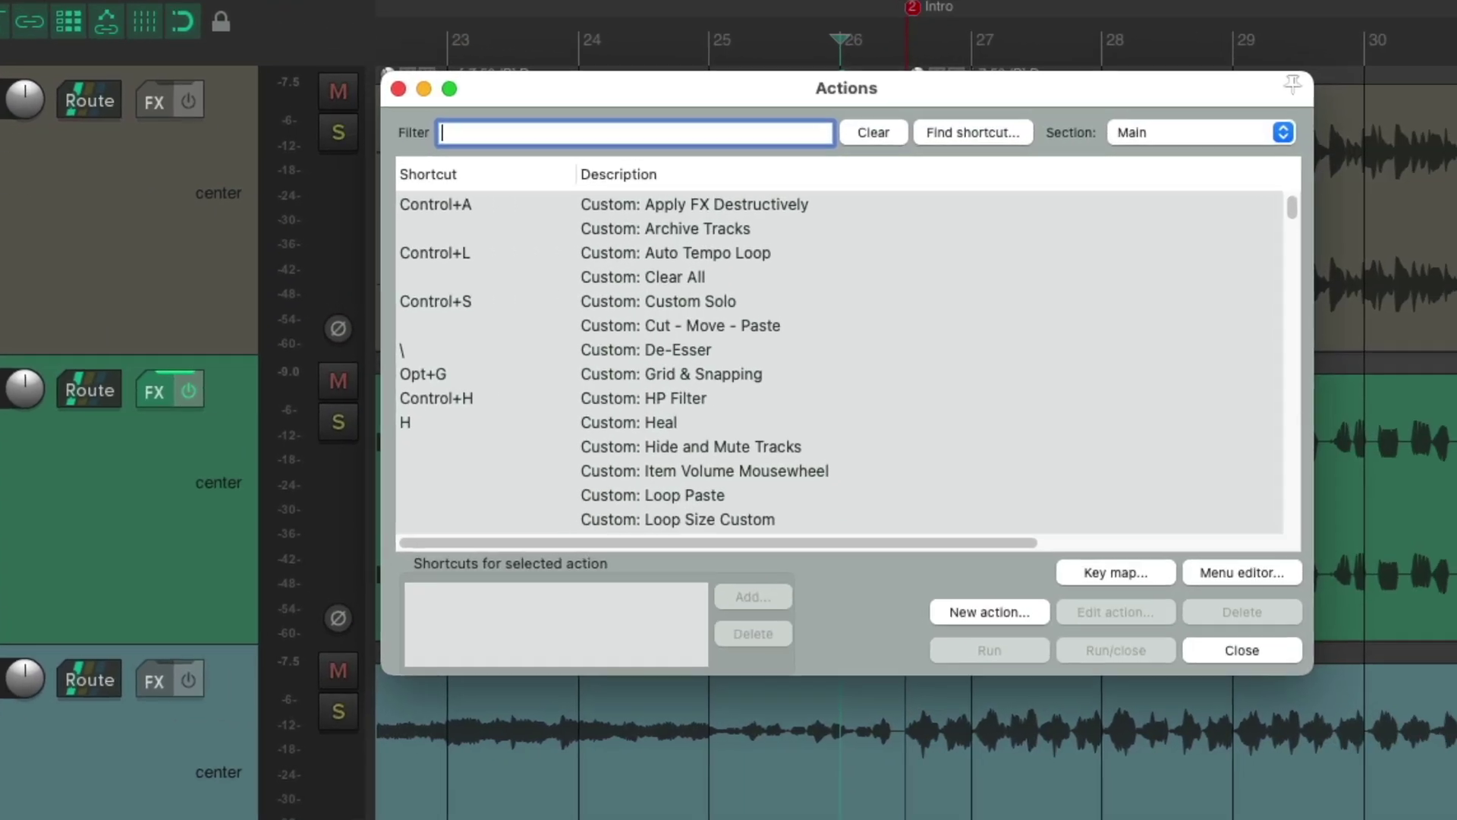
pyautogui.write('Ins')
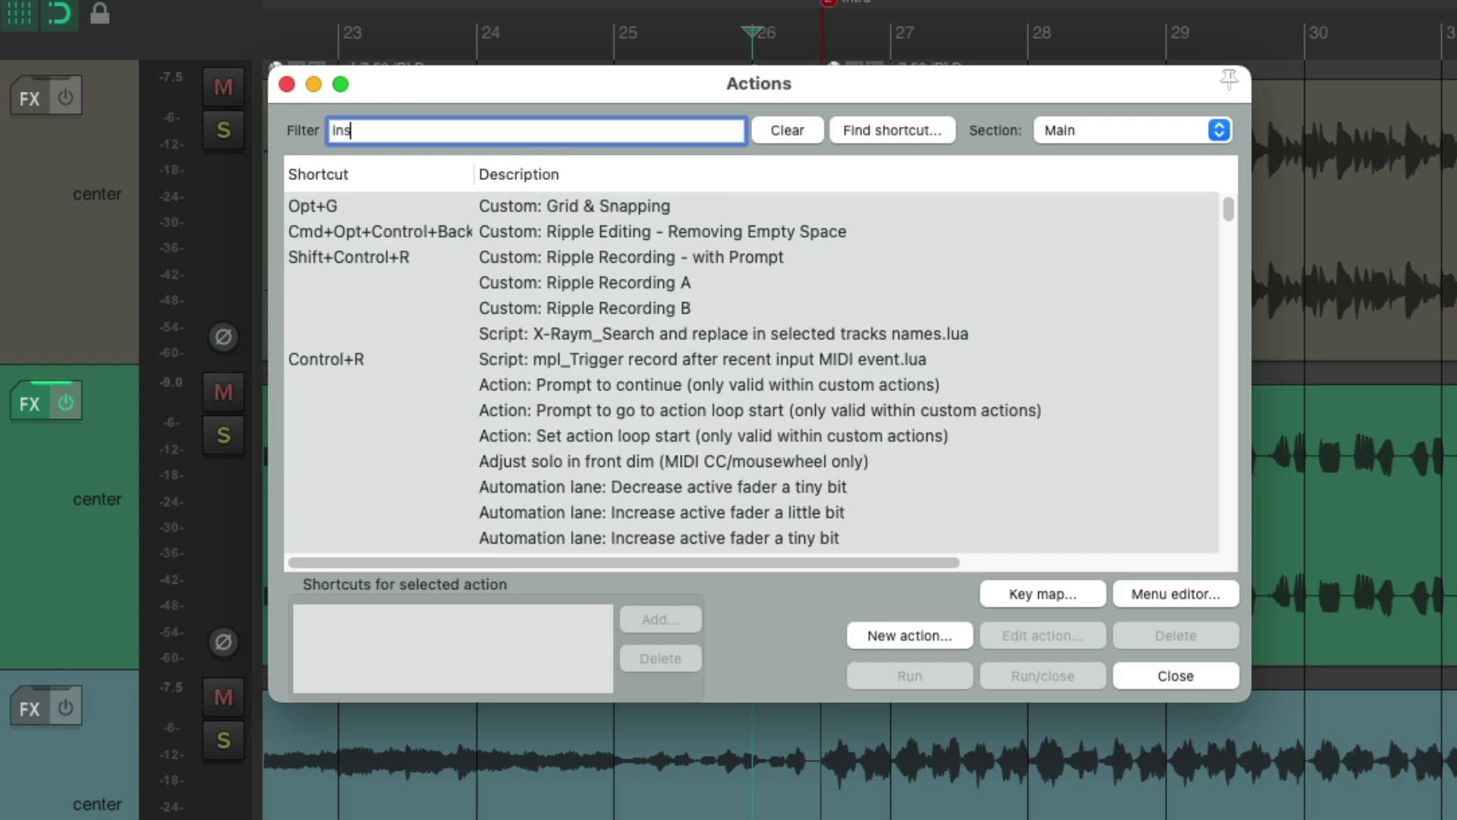
pyautogui.write('ert time sig')
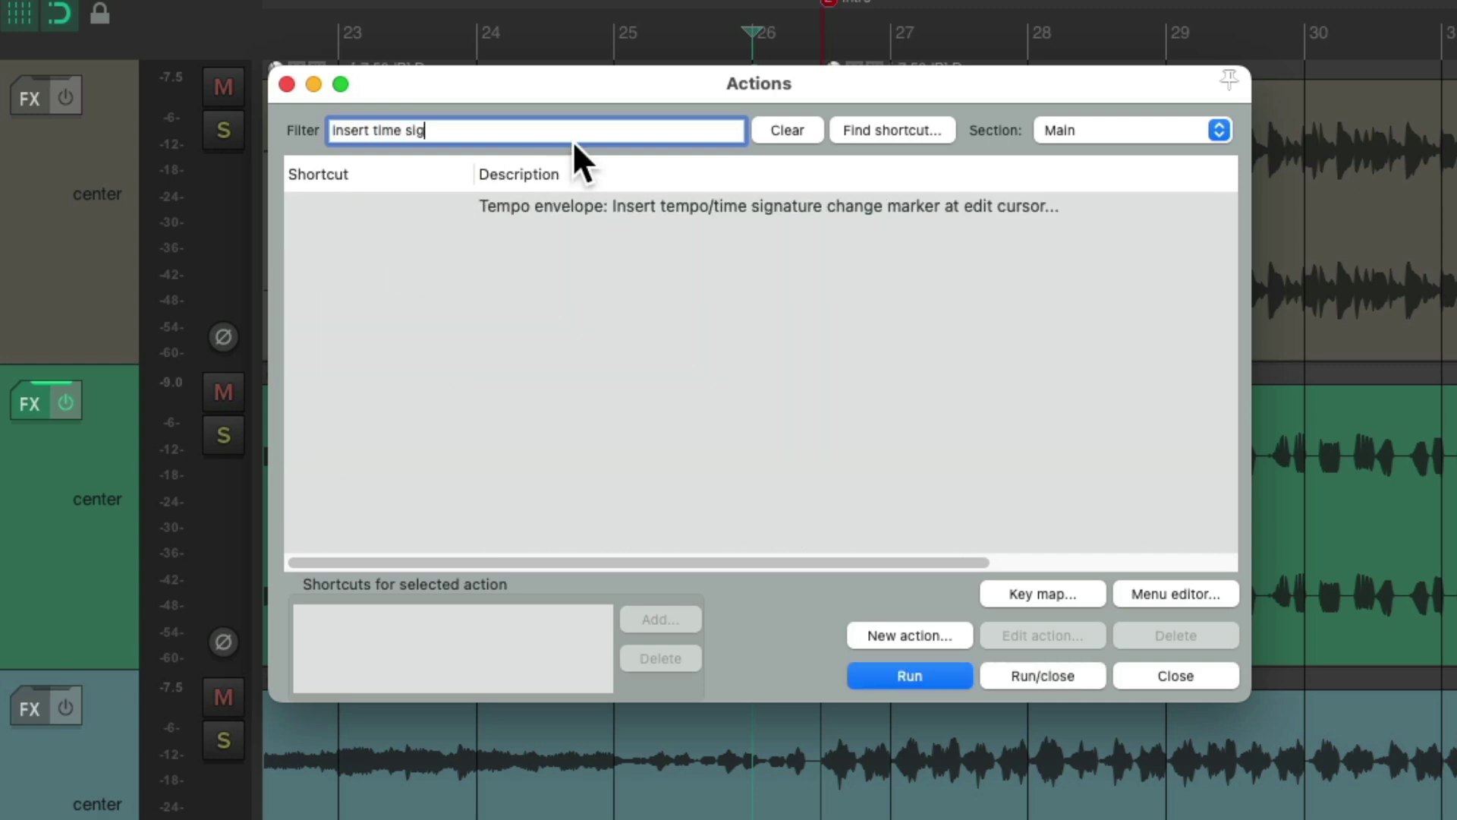
pyautogui.click(620, 200)
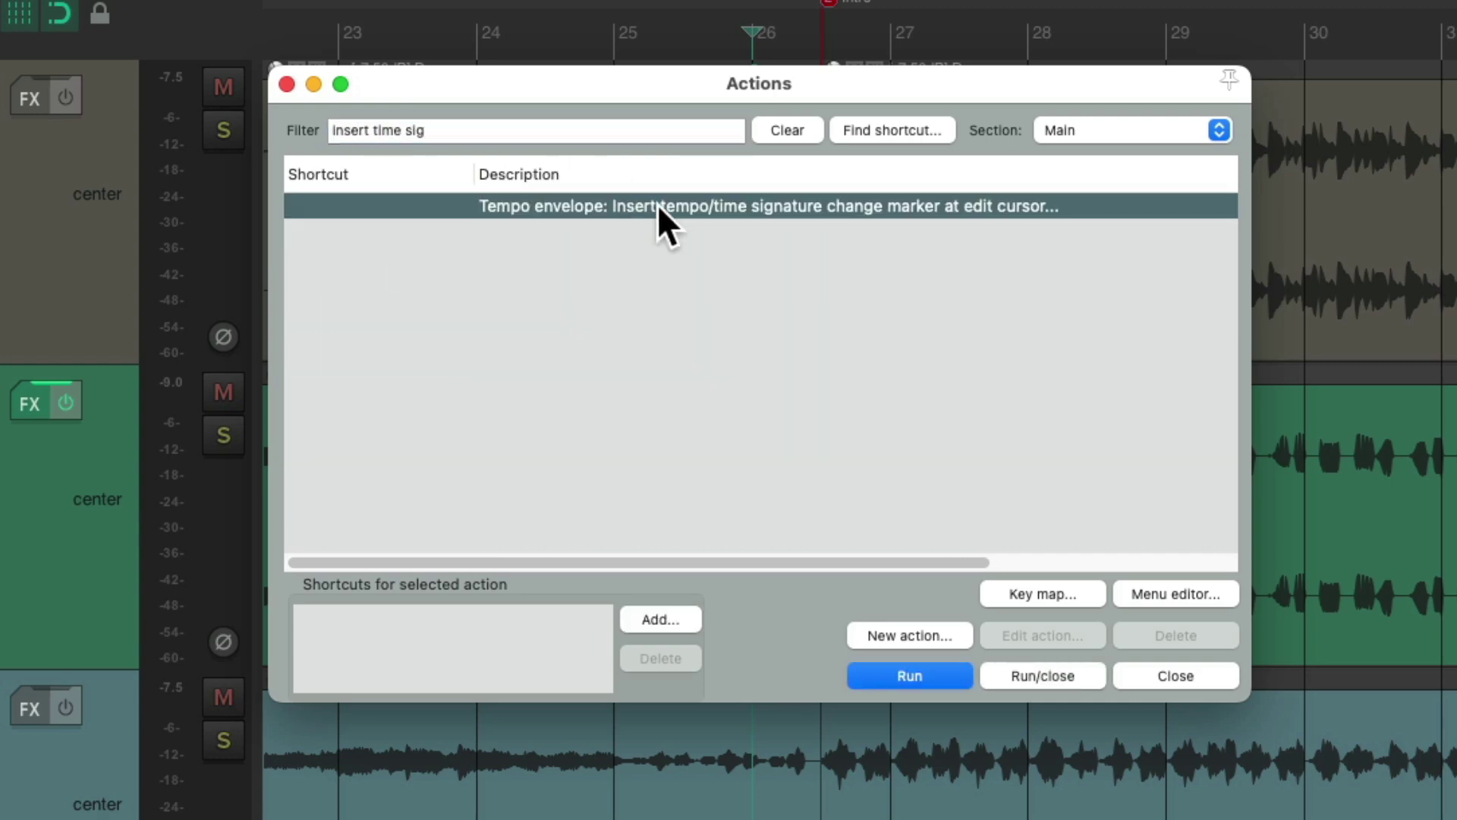
# Insert a 2/4 time-signature marker at bar 26 with the tempo option turned off.
pyautogui.doubleClick(657, 204)
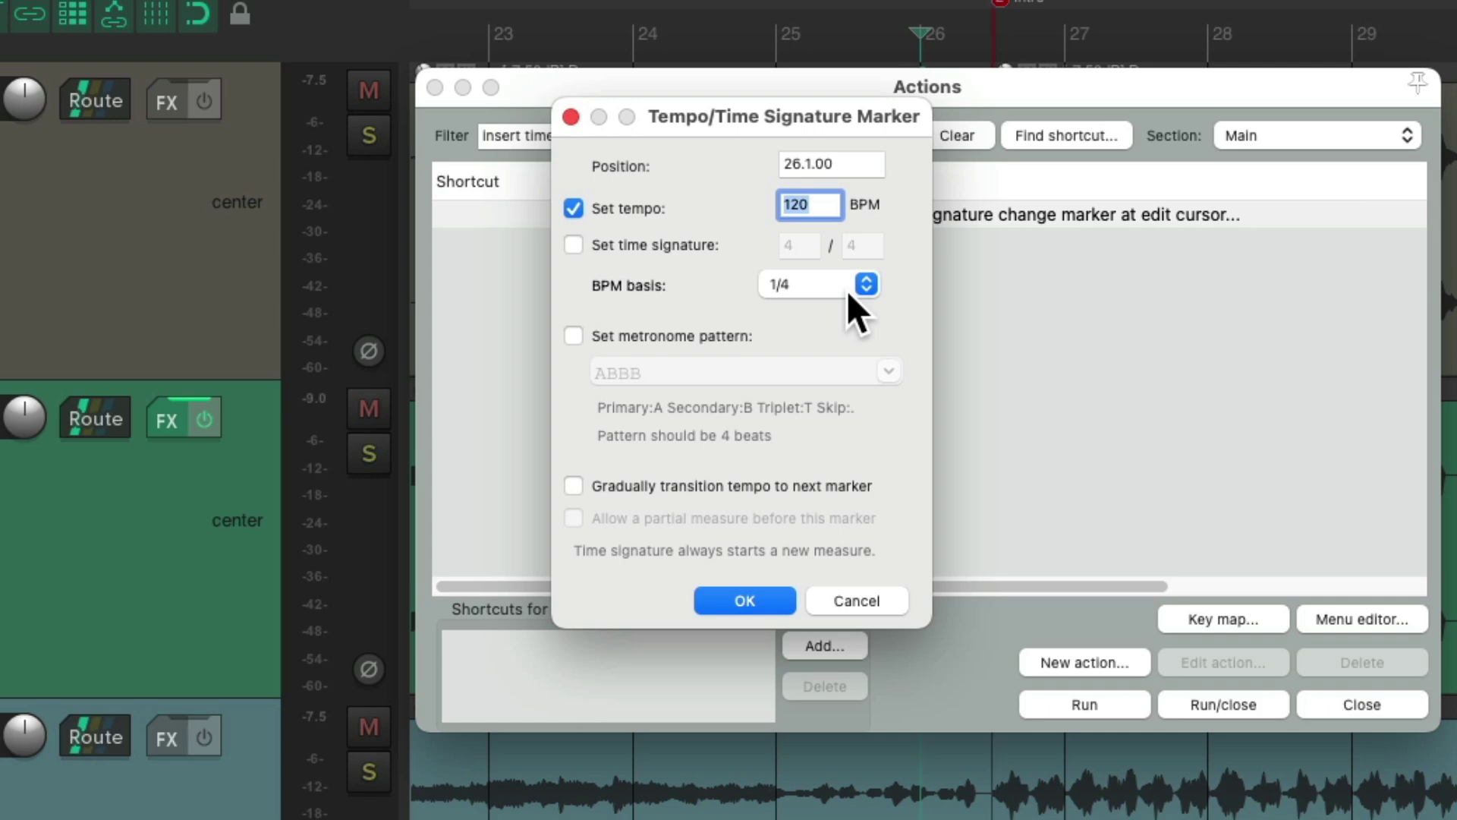
pyautogui.click(577, 208)
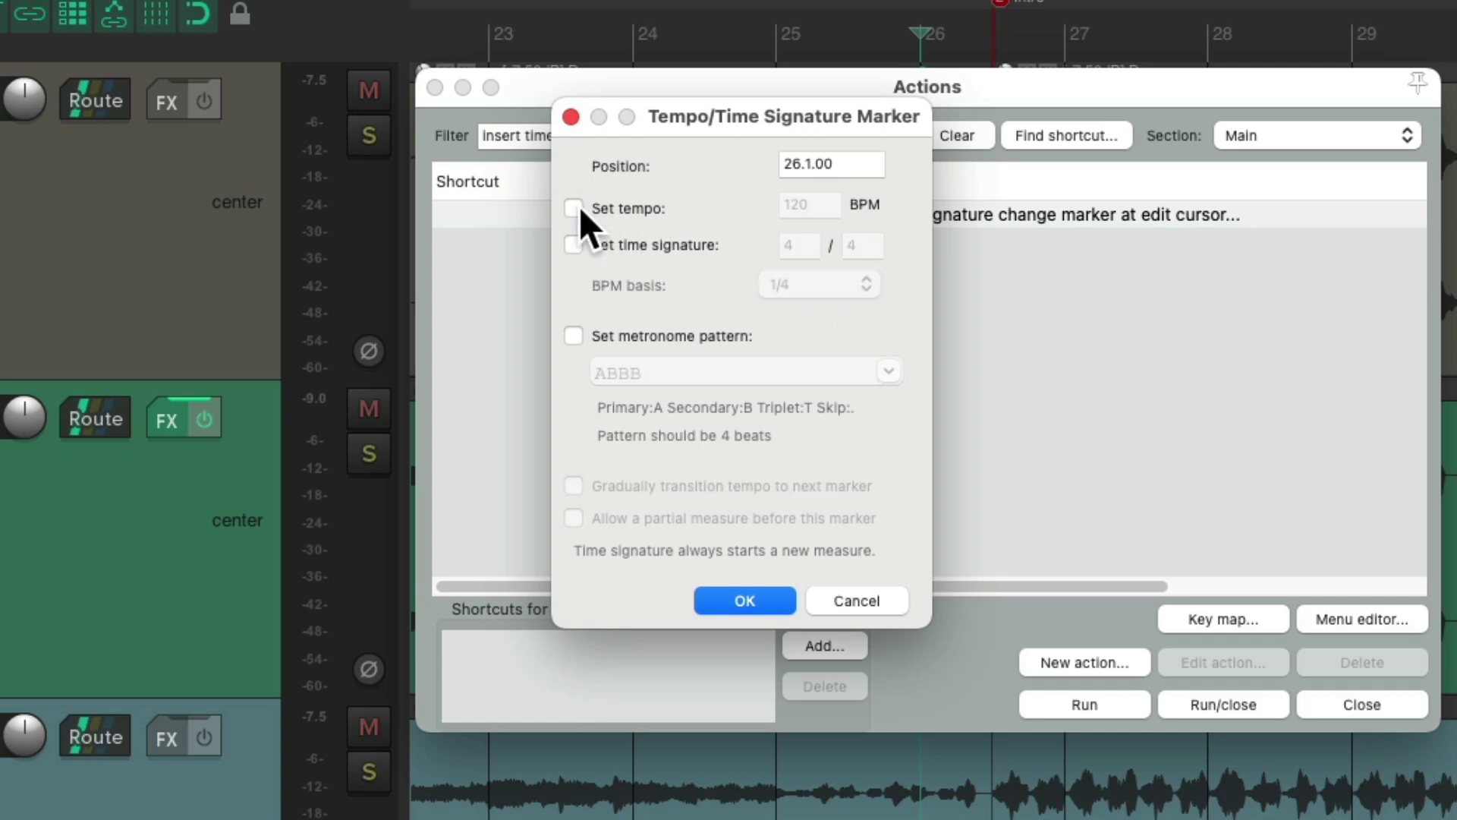
pyautogui.click(573, 245)
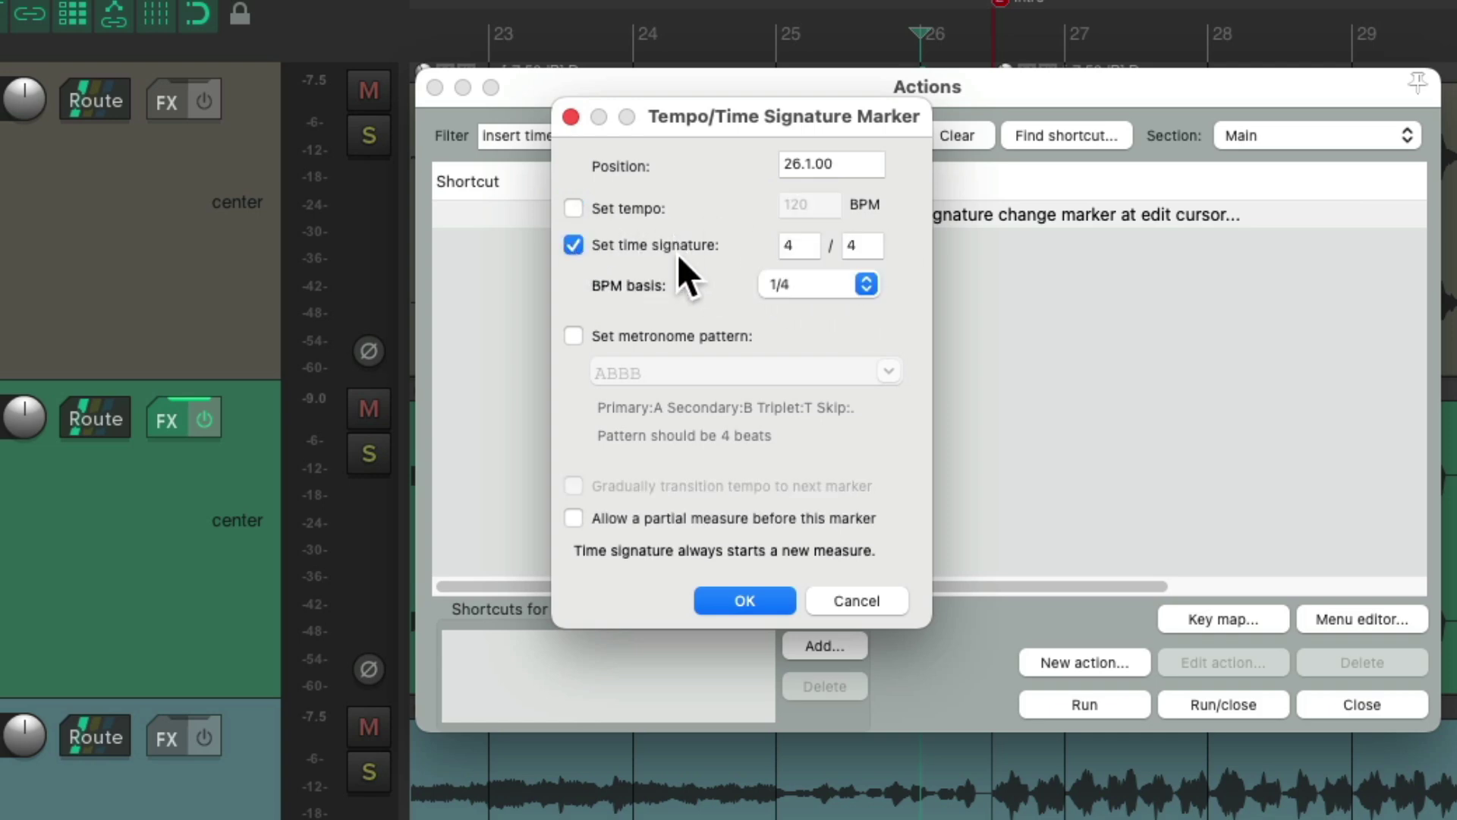
pyautogui.doubleClick(803, 245)
pyautogui.write('2')
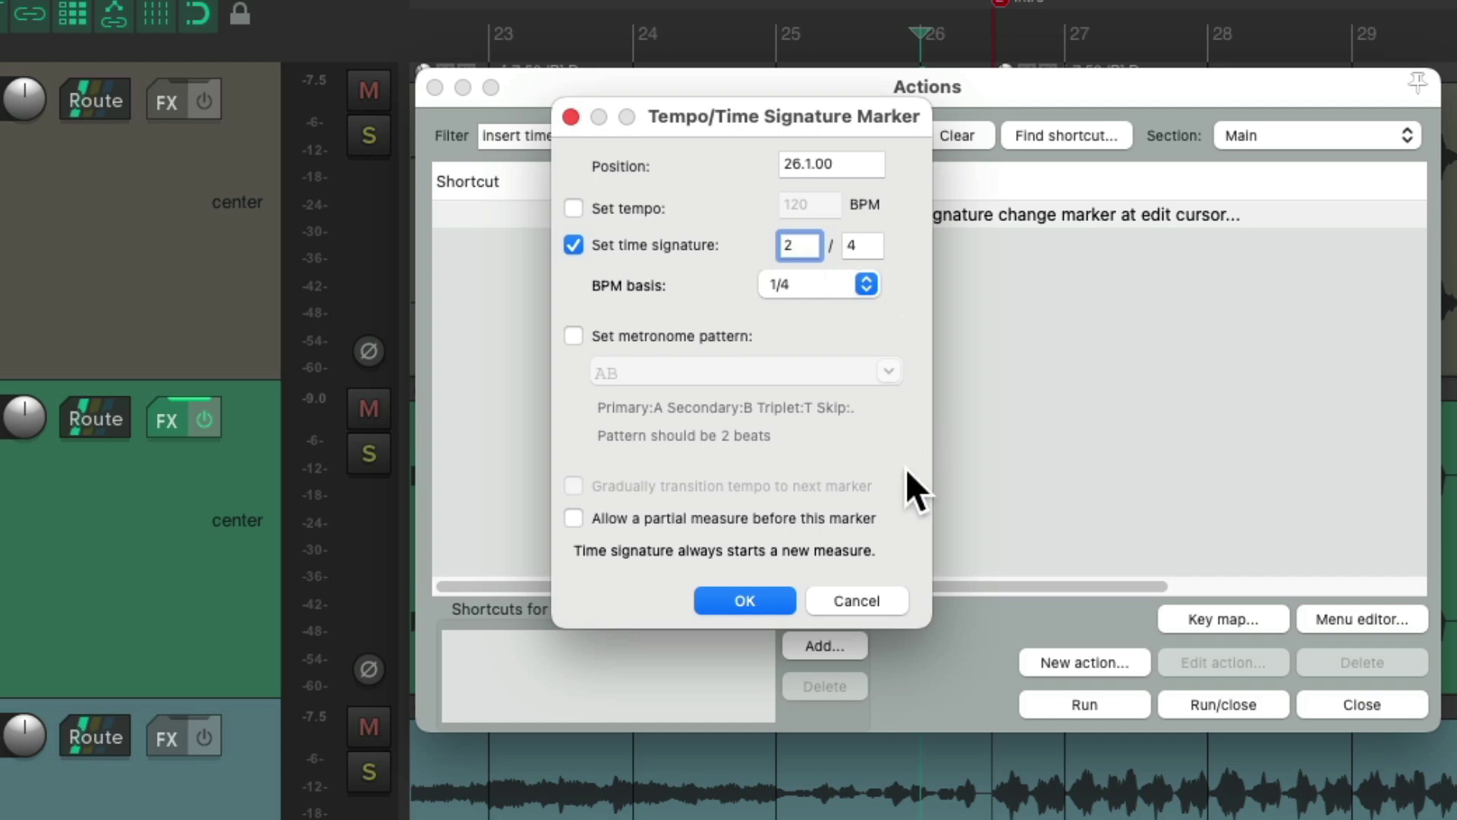
pyautogui.click(775, 598)
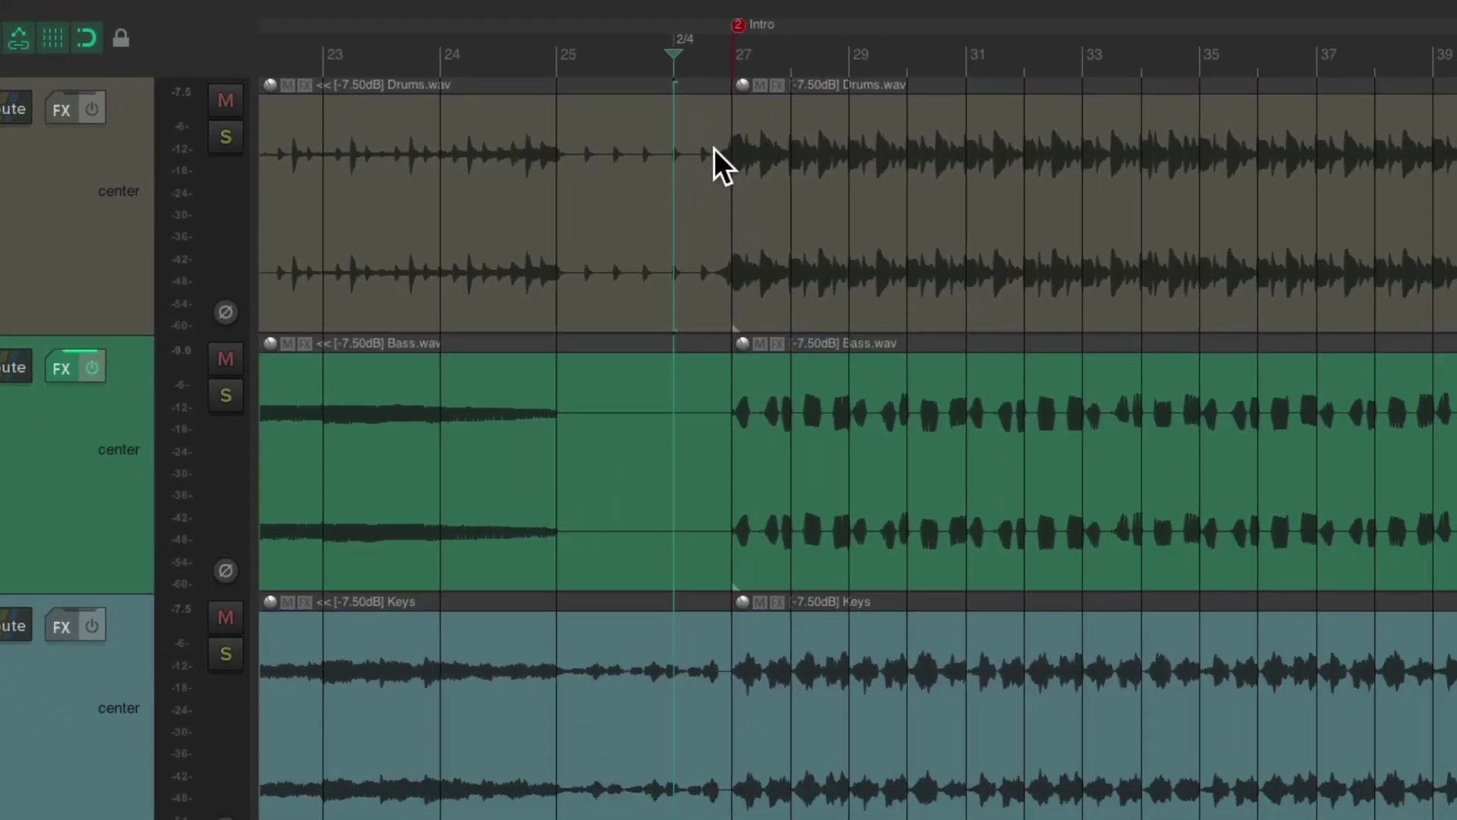
pyautogui.click(442, 53)
pyautogui.press('space')
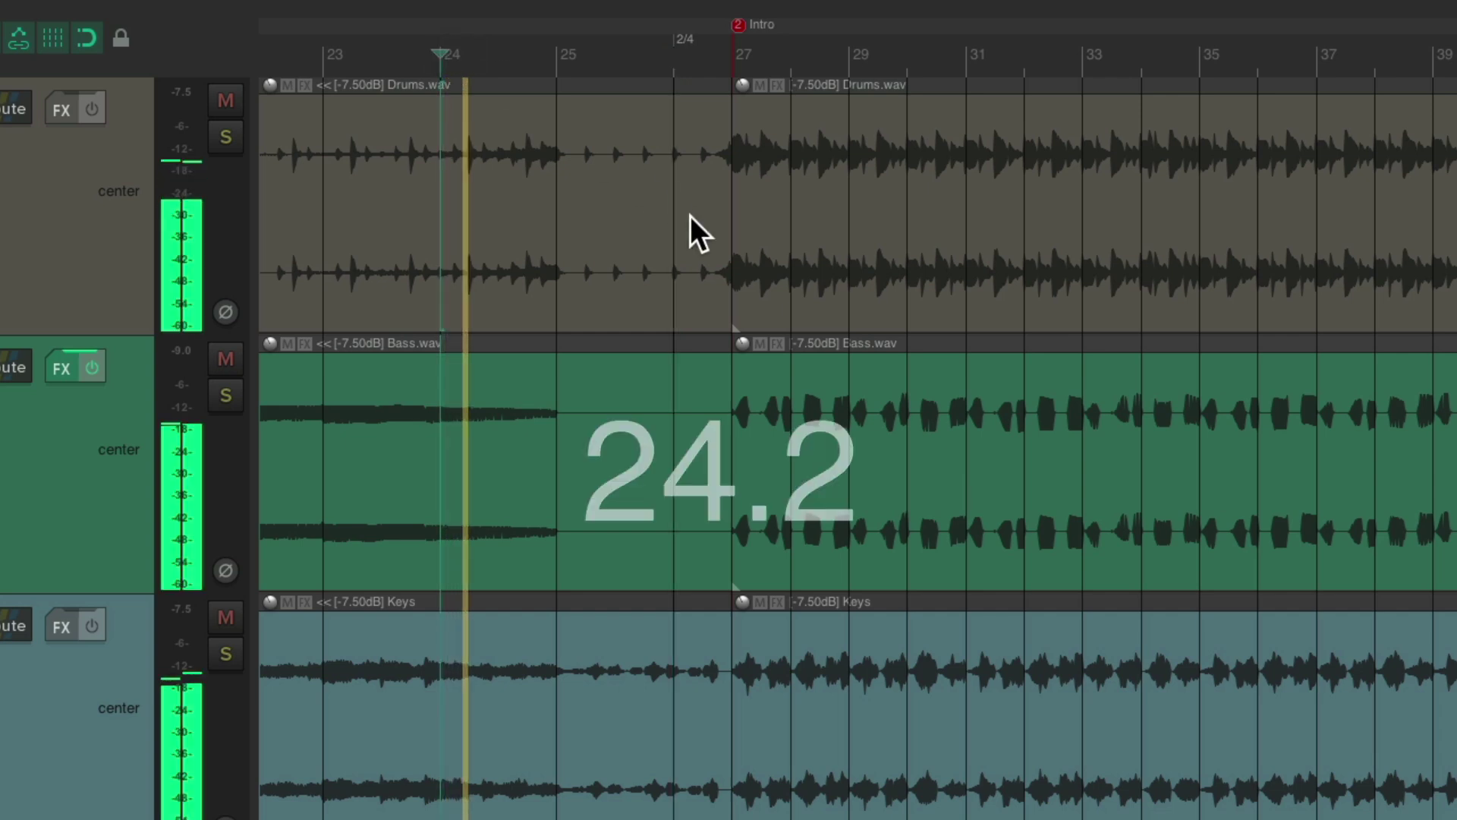
pyautogui.scroll(3, 615, 283)
pyautogui.hscroll(-1, 616, 280)
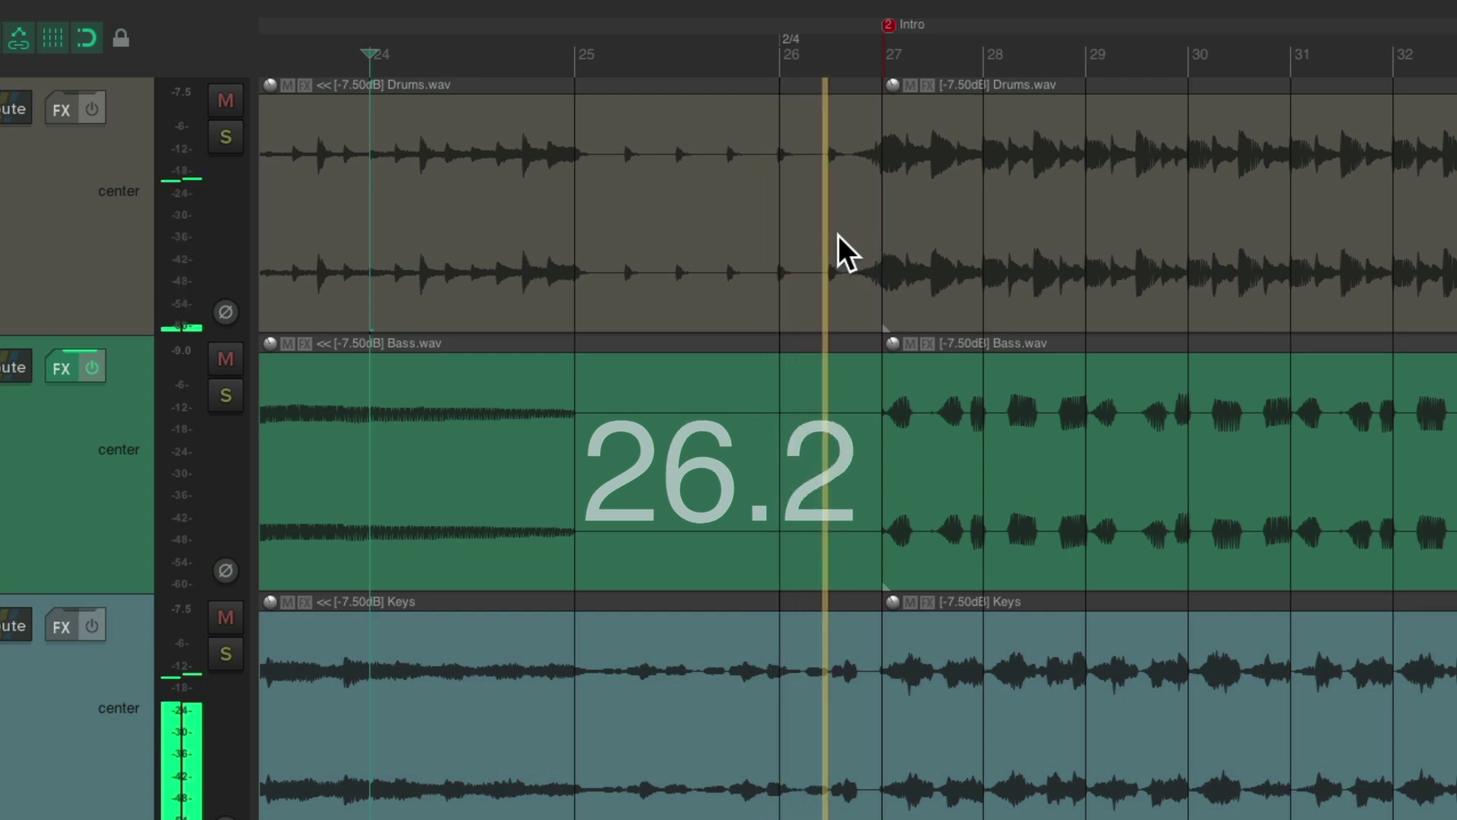
pyautogui.press('space')
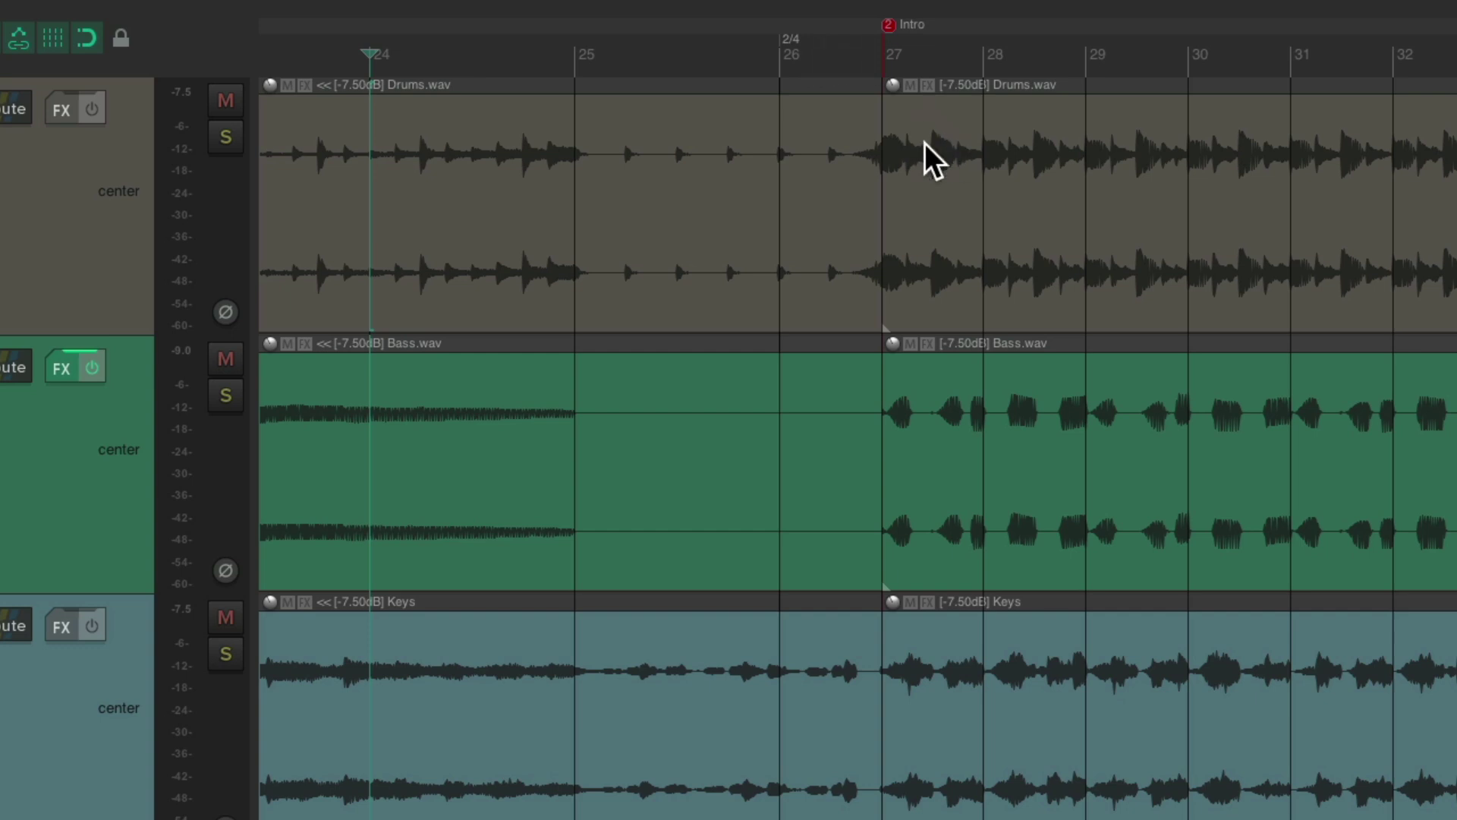
# Move the edit cursor to bar 27 and insert a 4/4 time-signature marker without tempo change.
pyautogui.click(882, 54)
pyautogui.hotkey('shift', '/')
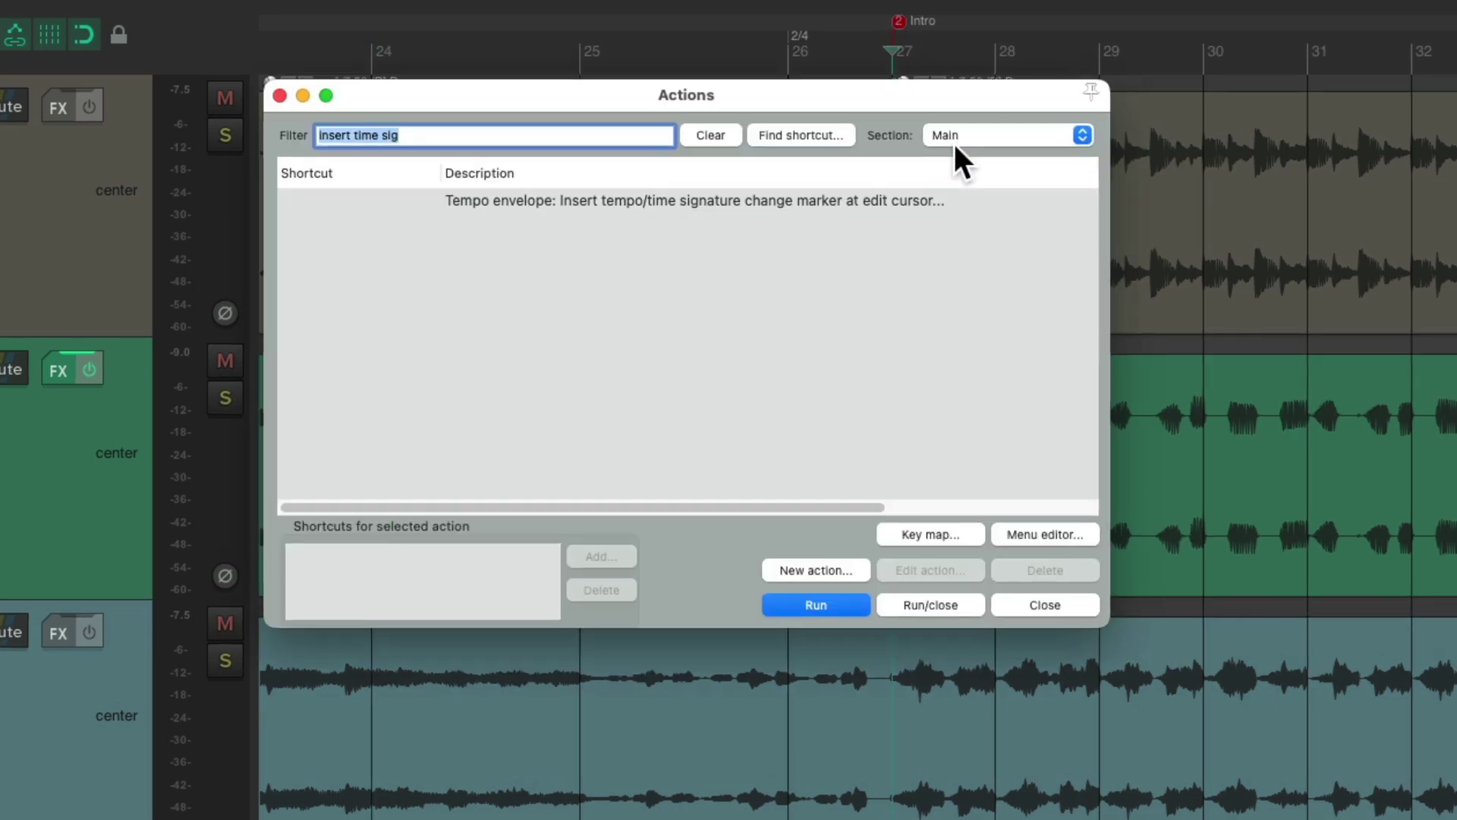
pyautogui.click(630, 200)
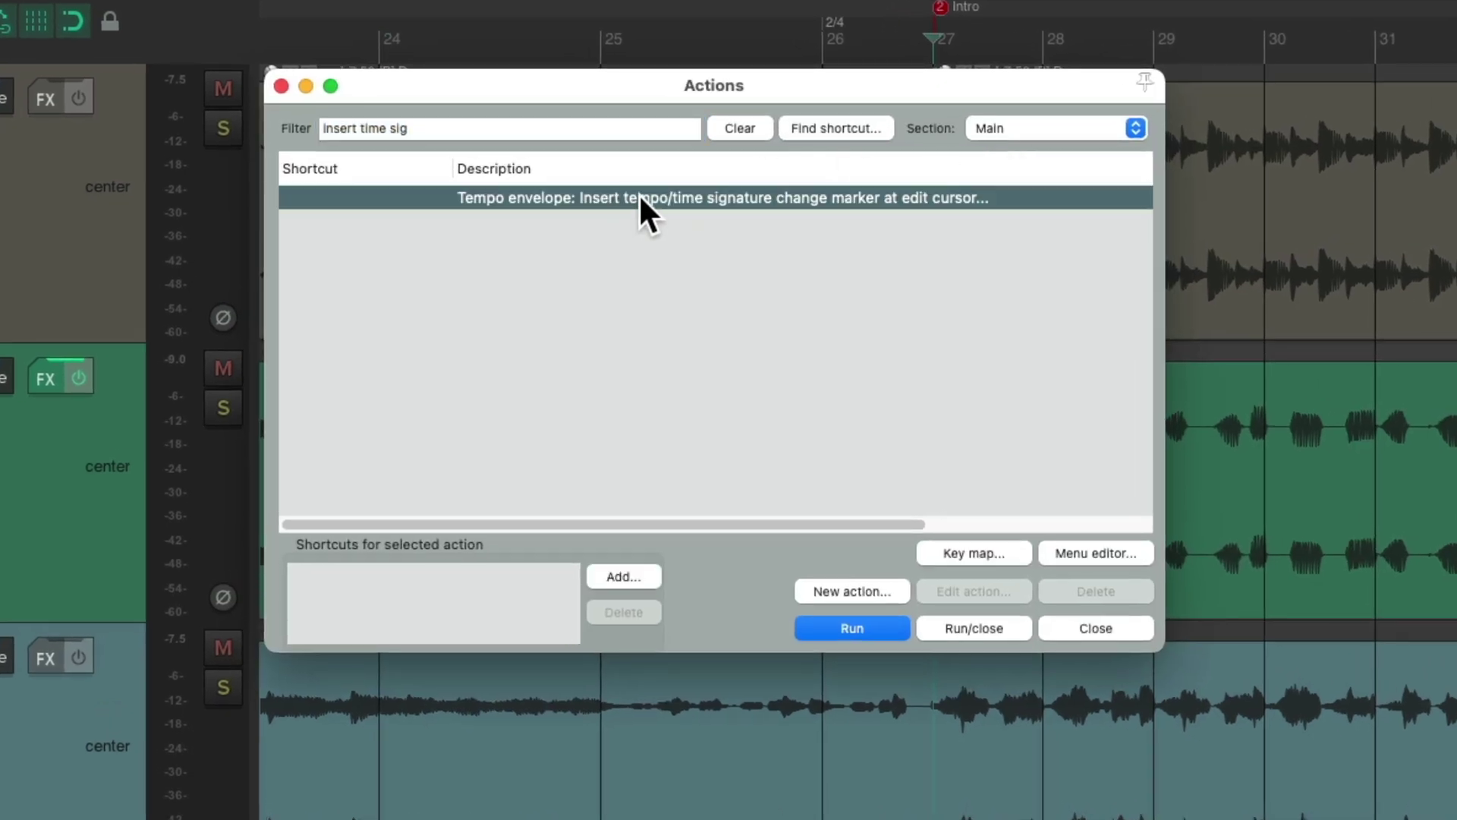
pyautogui.doubleClick(638, 197)
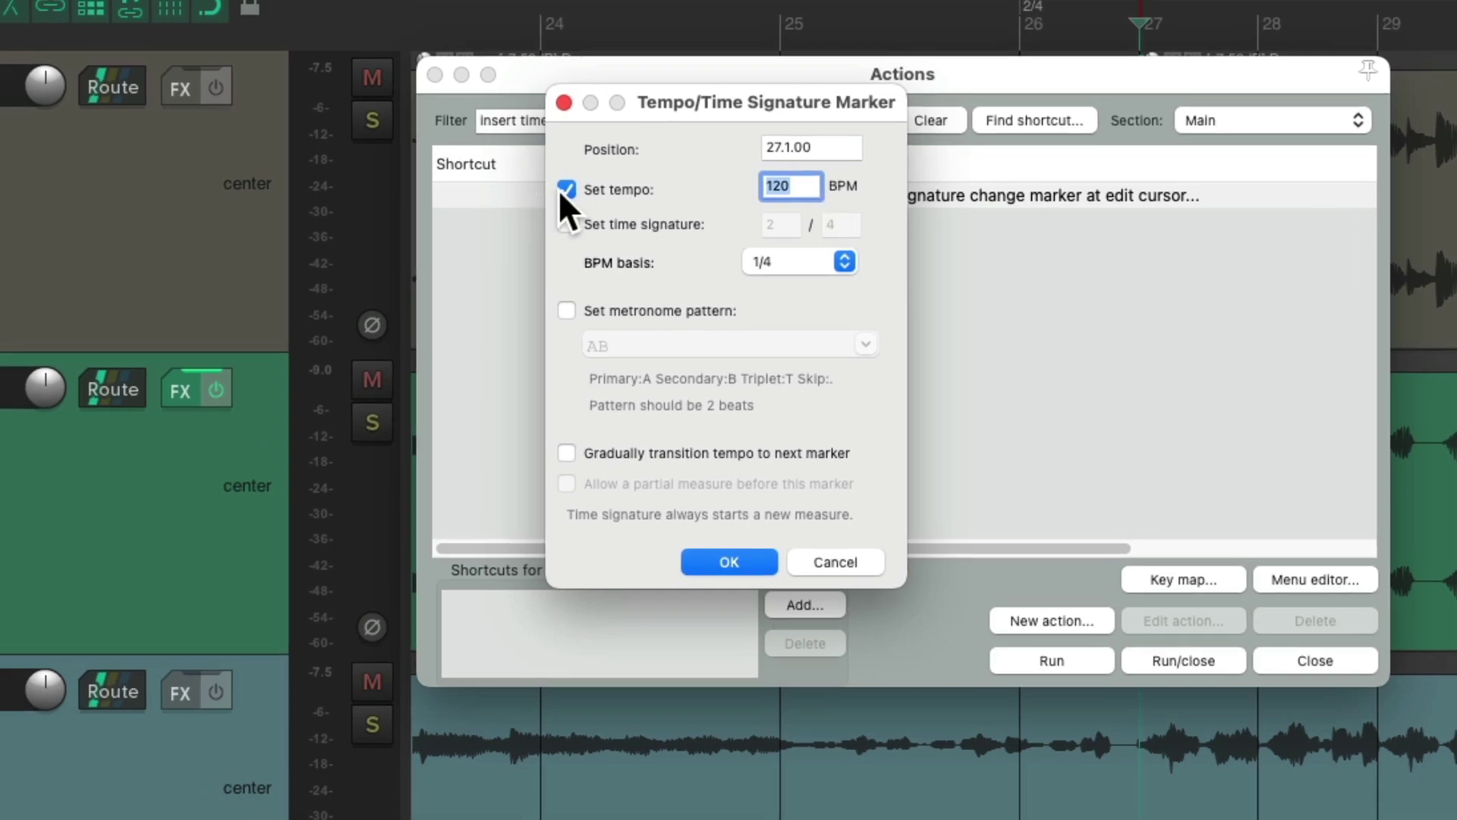
pyautogui.click(560, 189)
pyautogui.click(565, 222)
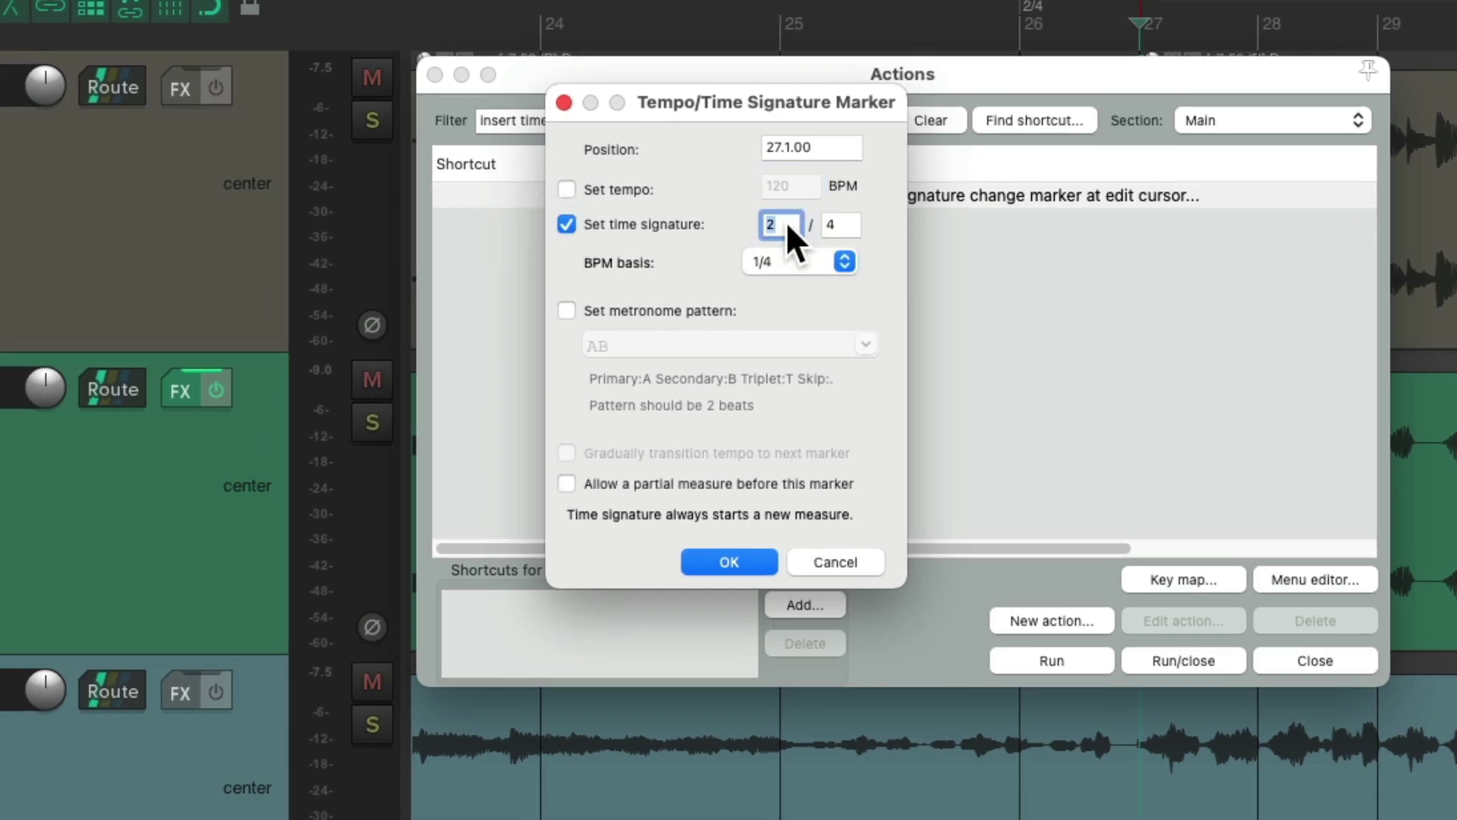
pyautogui.write('4')
pyautogui.click(769, 555)
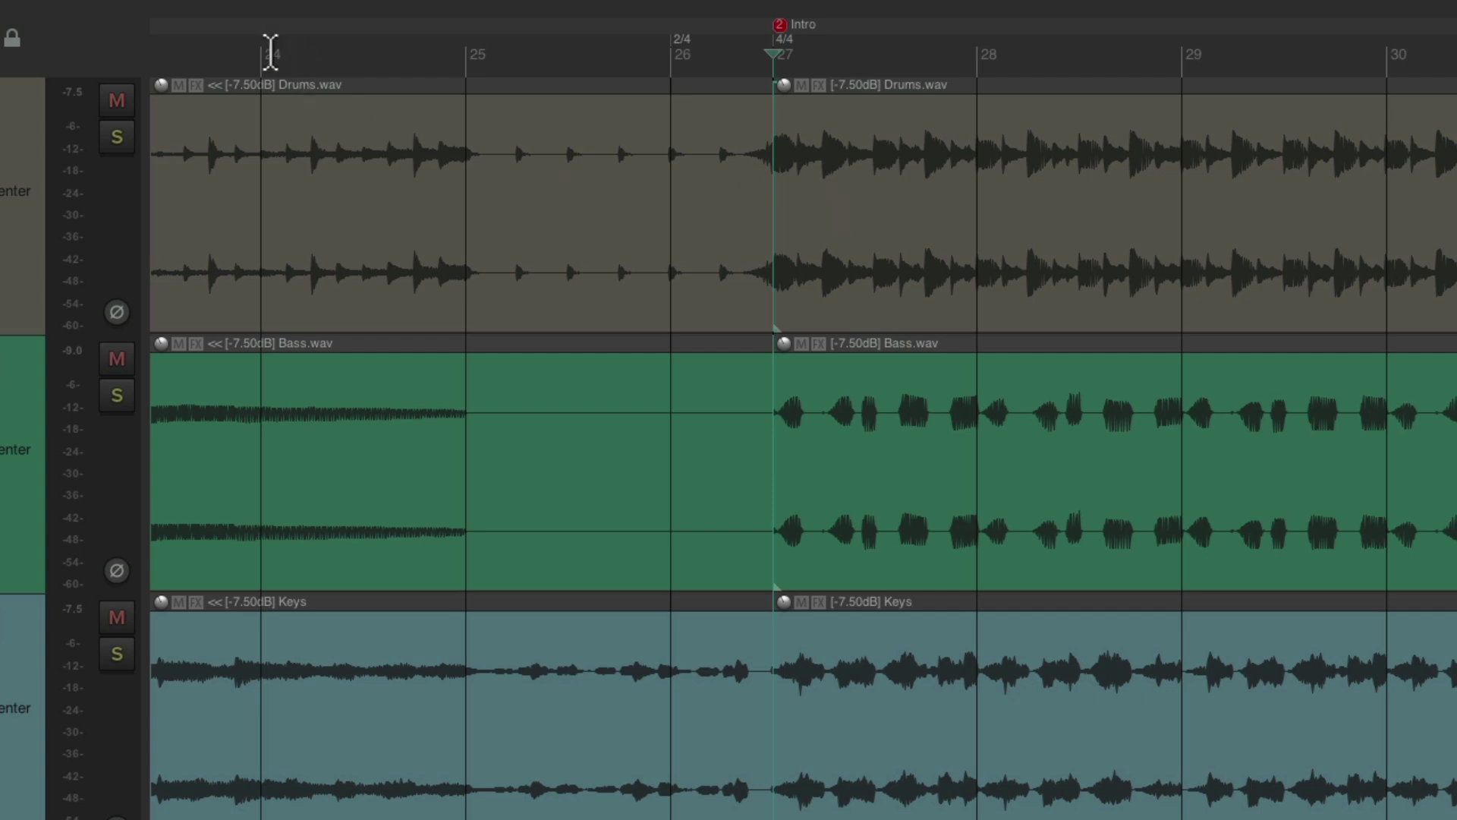
pyautogui.click(265, 52)
pyautogui.press('space')
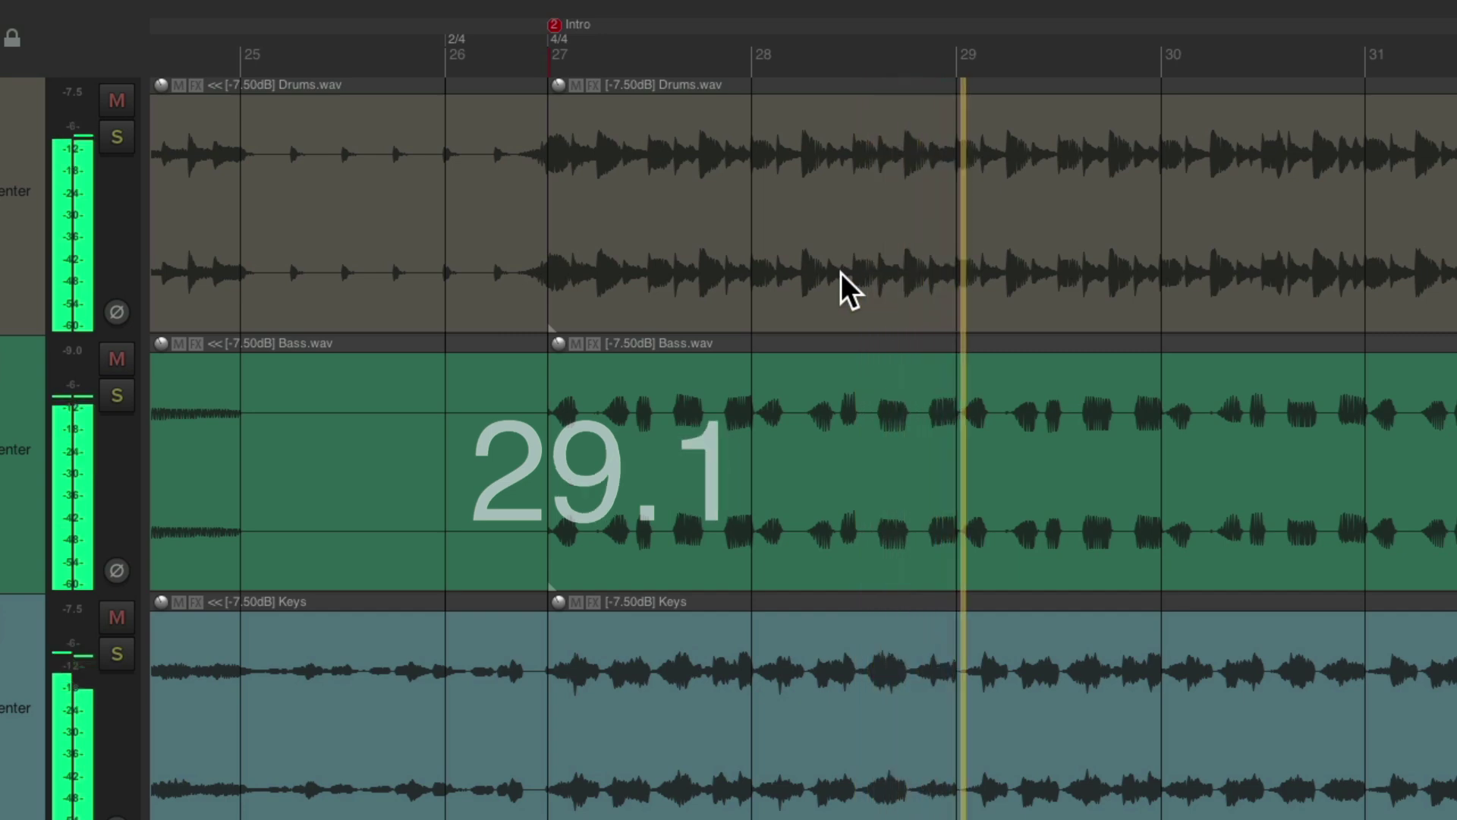
pyautogui.press('space')
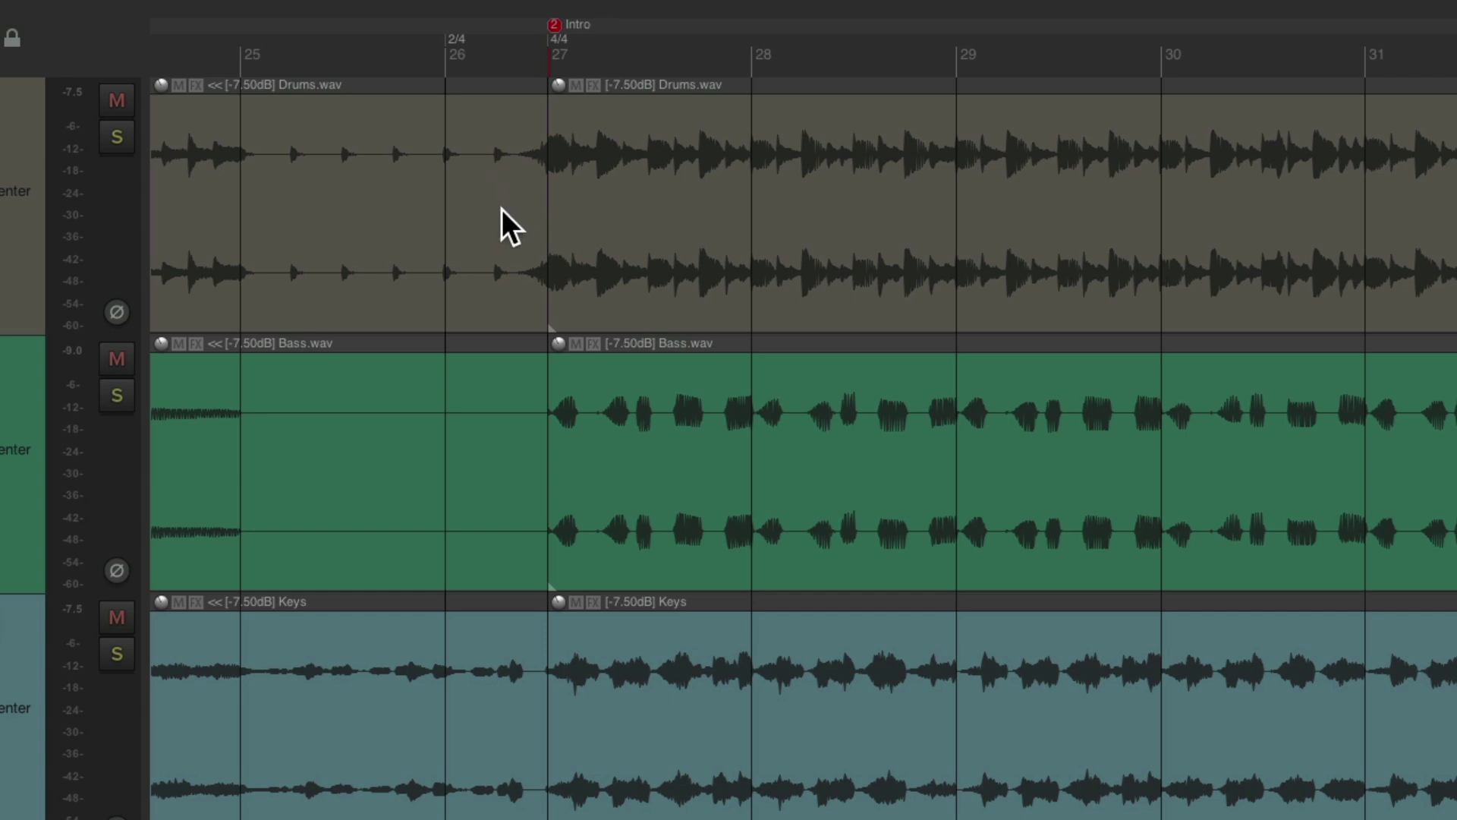
pyautogui.scroll(-3, 794, 325)
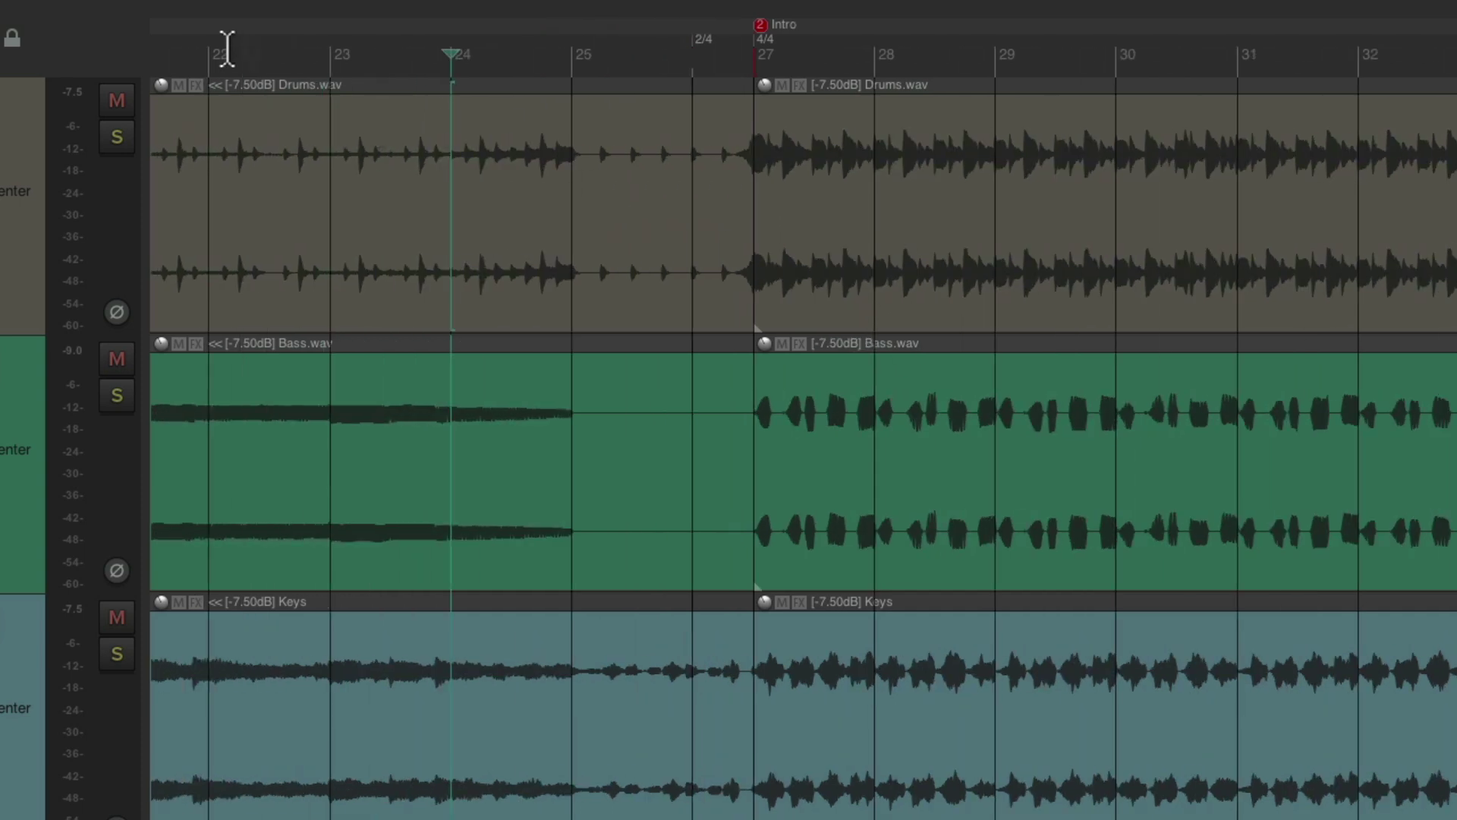
pyautogui.click(217, 47)
pyautogui.press('space')
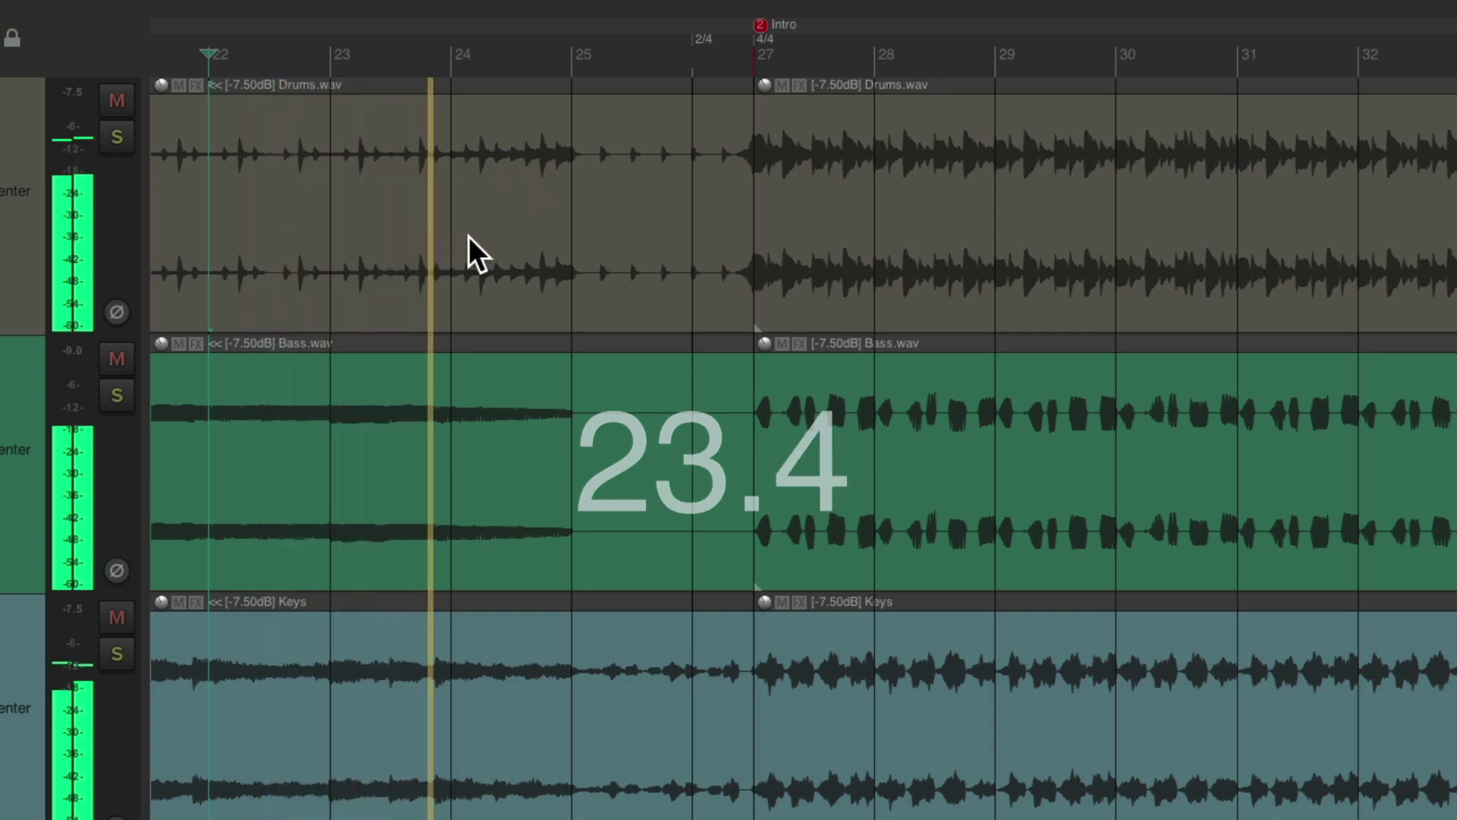
pyautogui.scroll(2, 488, 226)
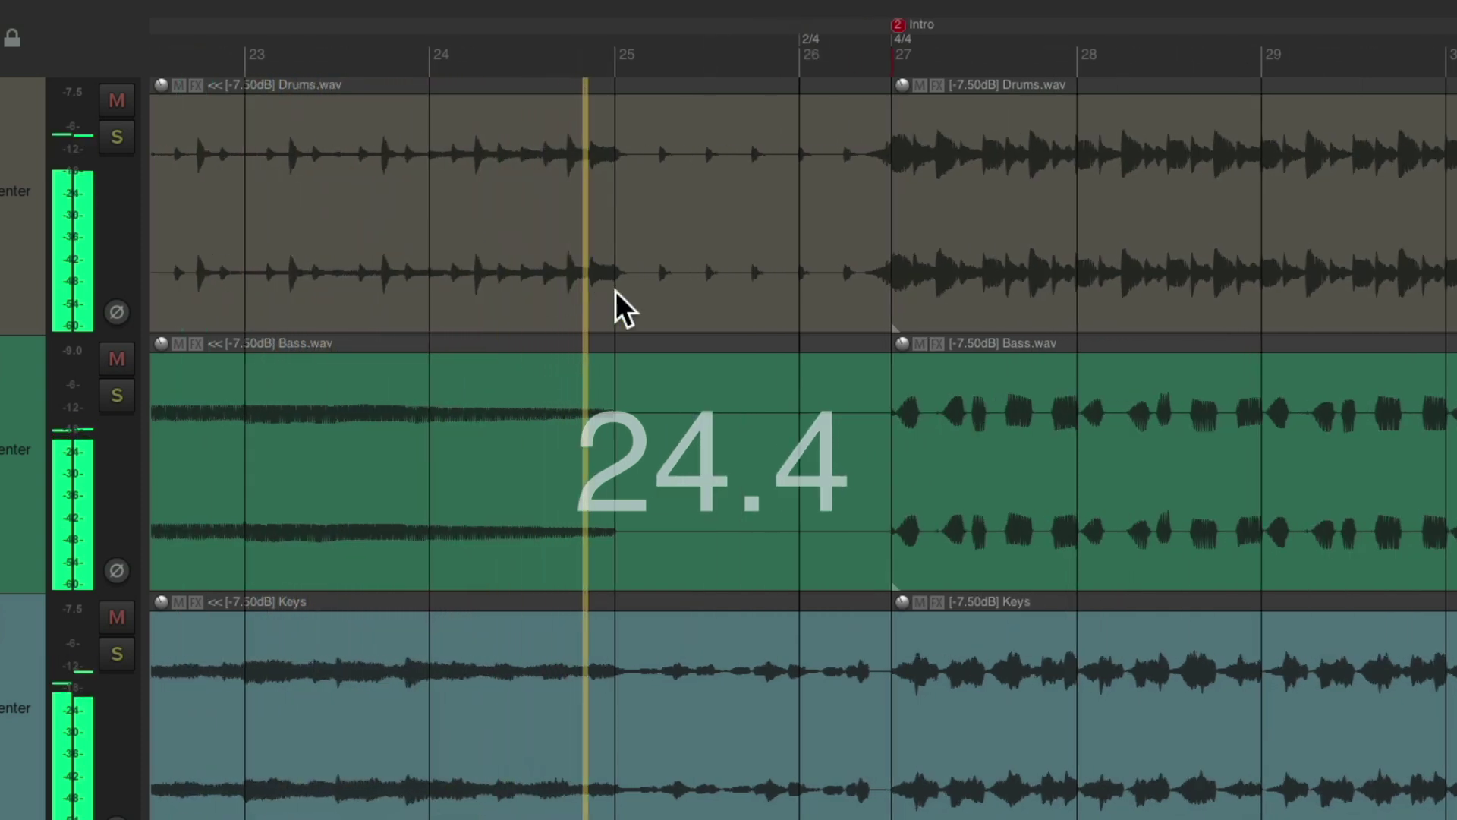
pyautogui.hscroll(2, 755, 274)
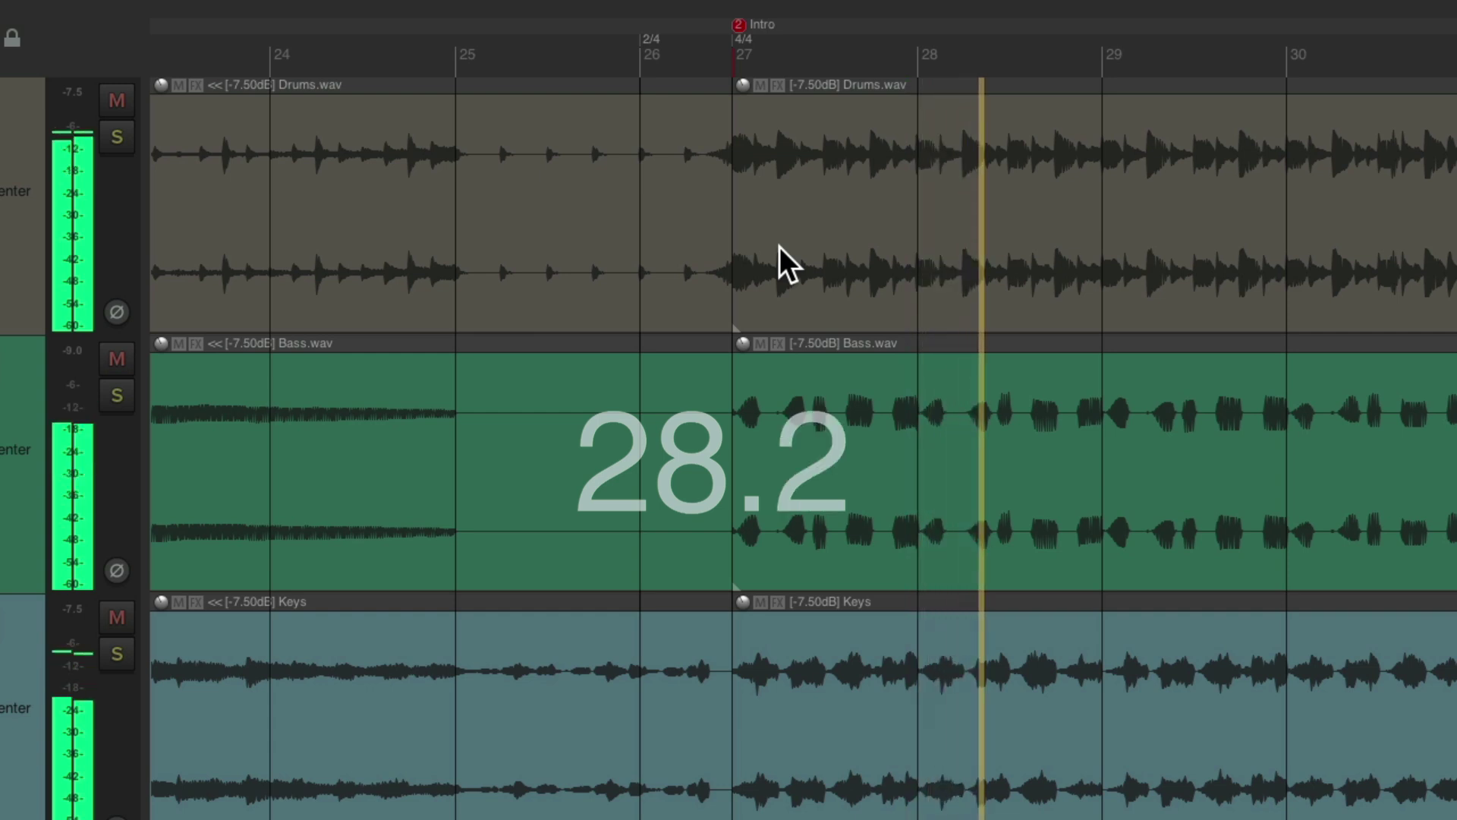
pyautogui.press('space')
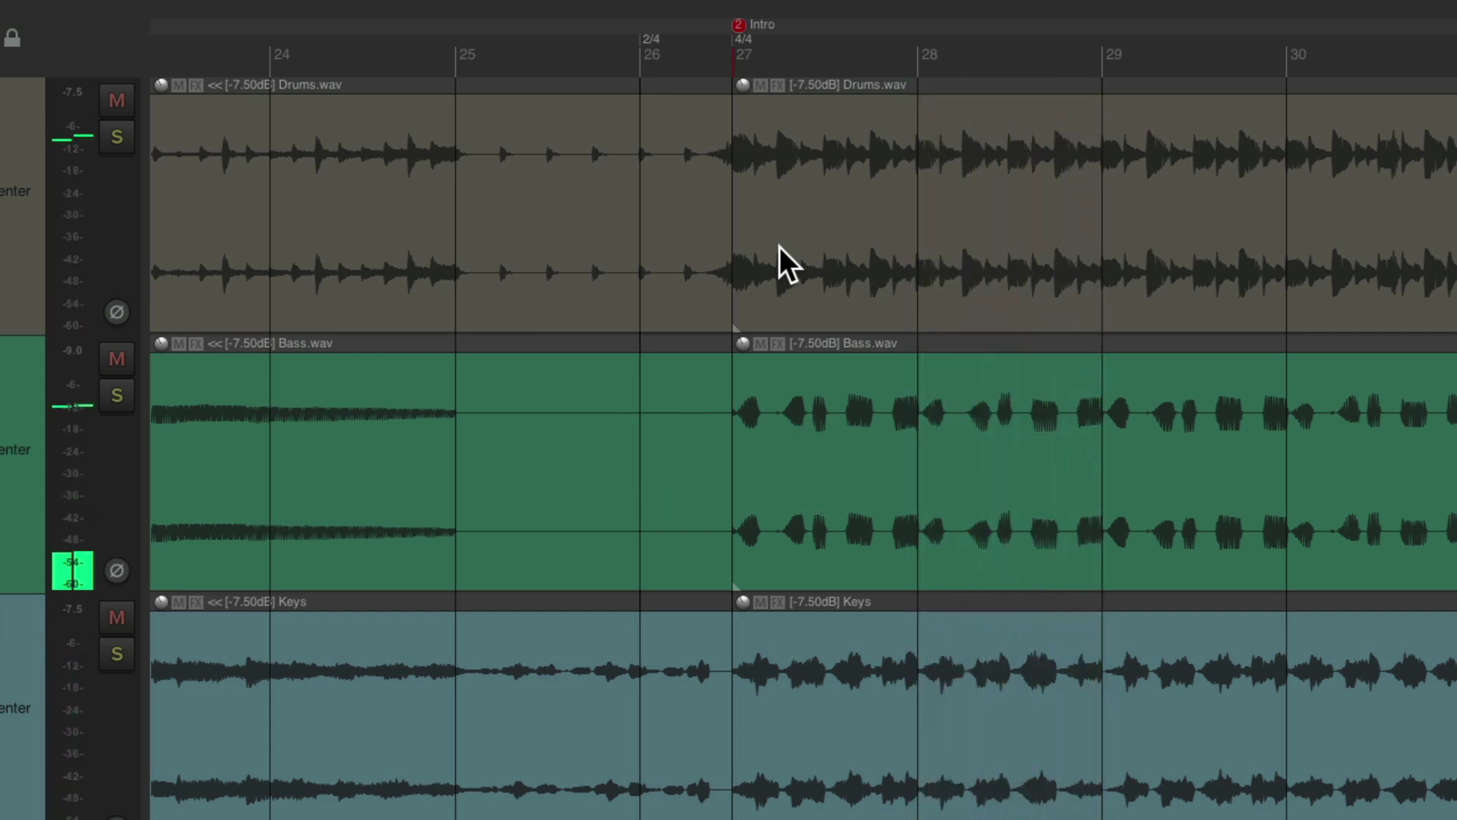